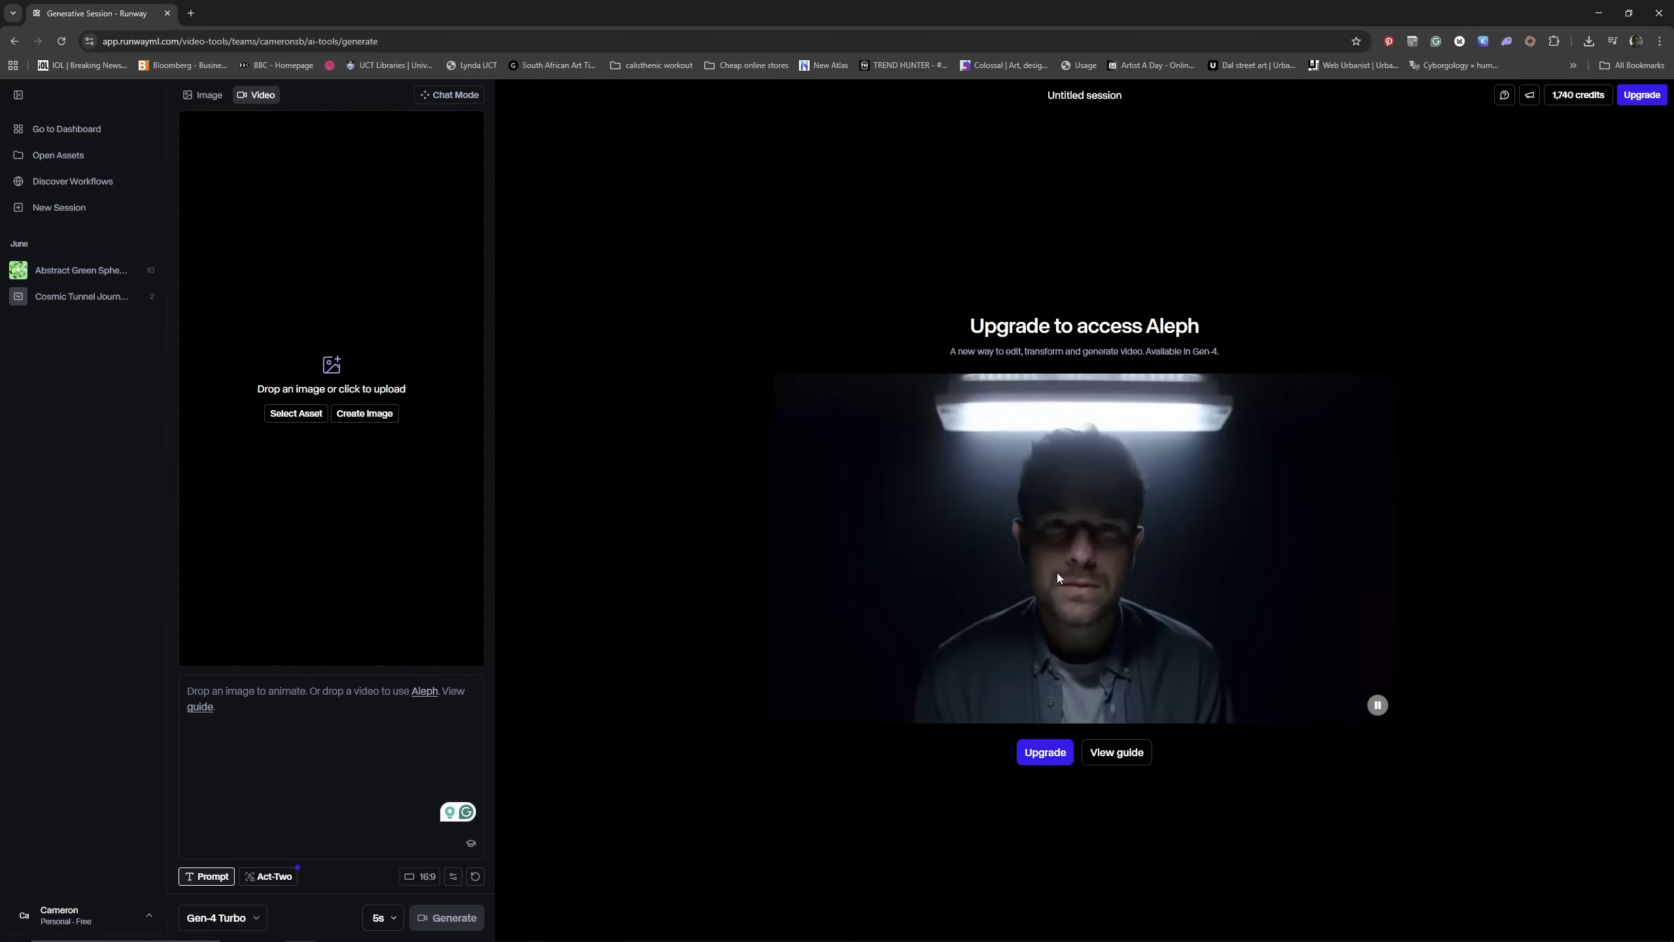
Start checkout for the Standard plan with monthly billing at $15 per month
click(1046, 752)
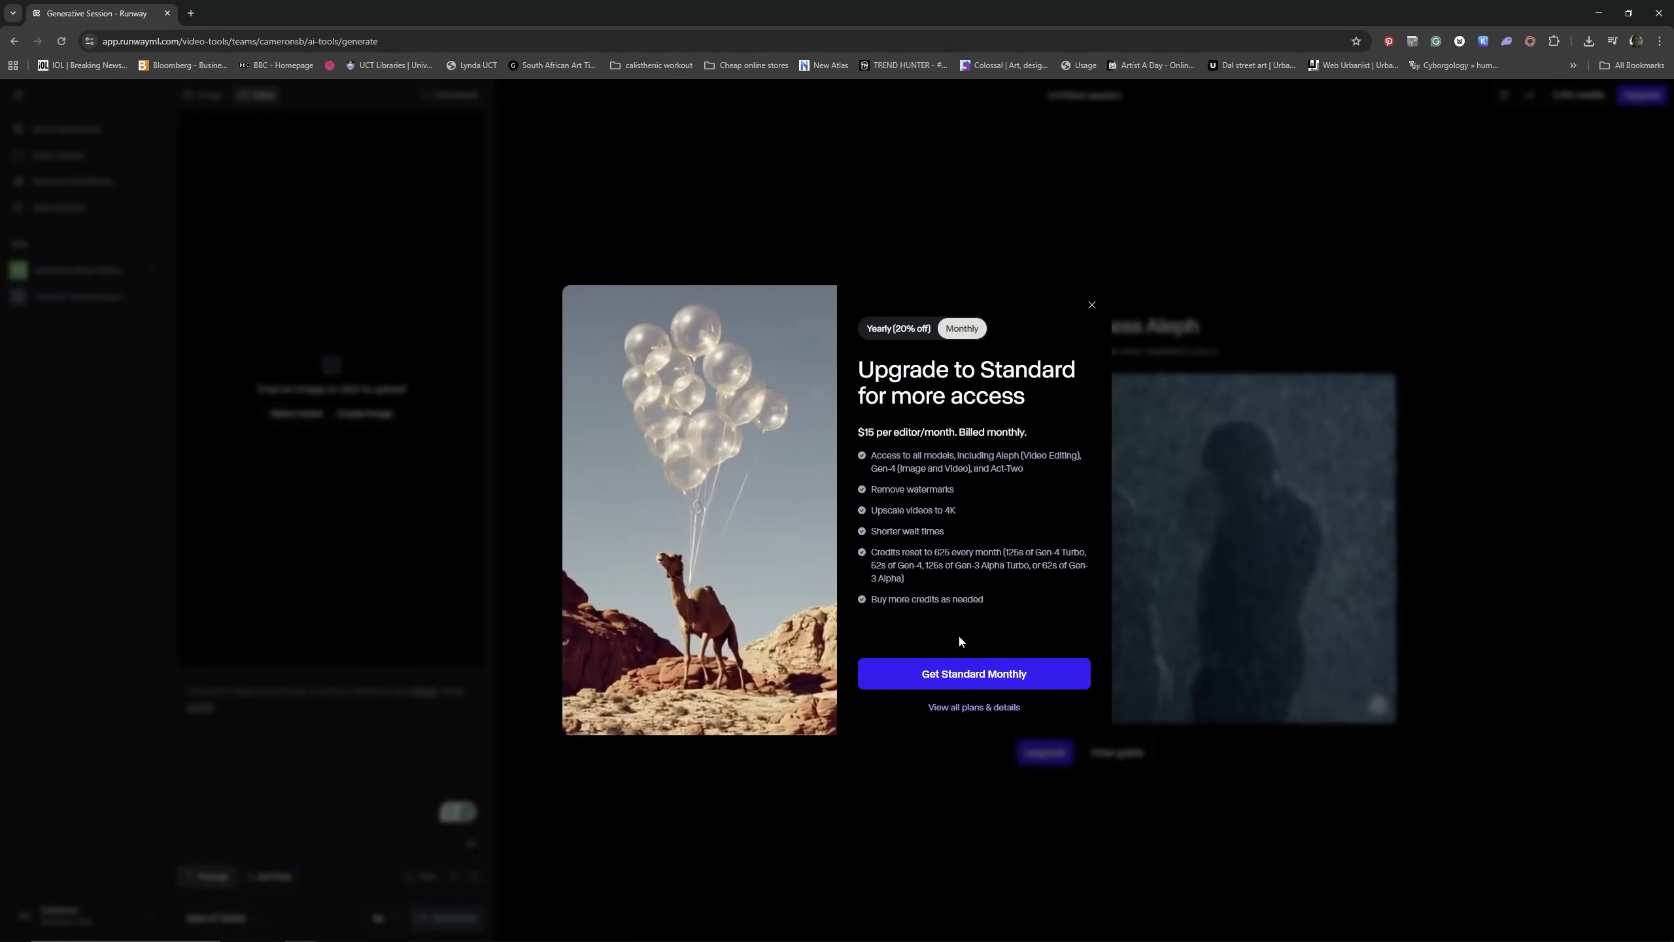
click(973, 707)
click(793, 140)
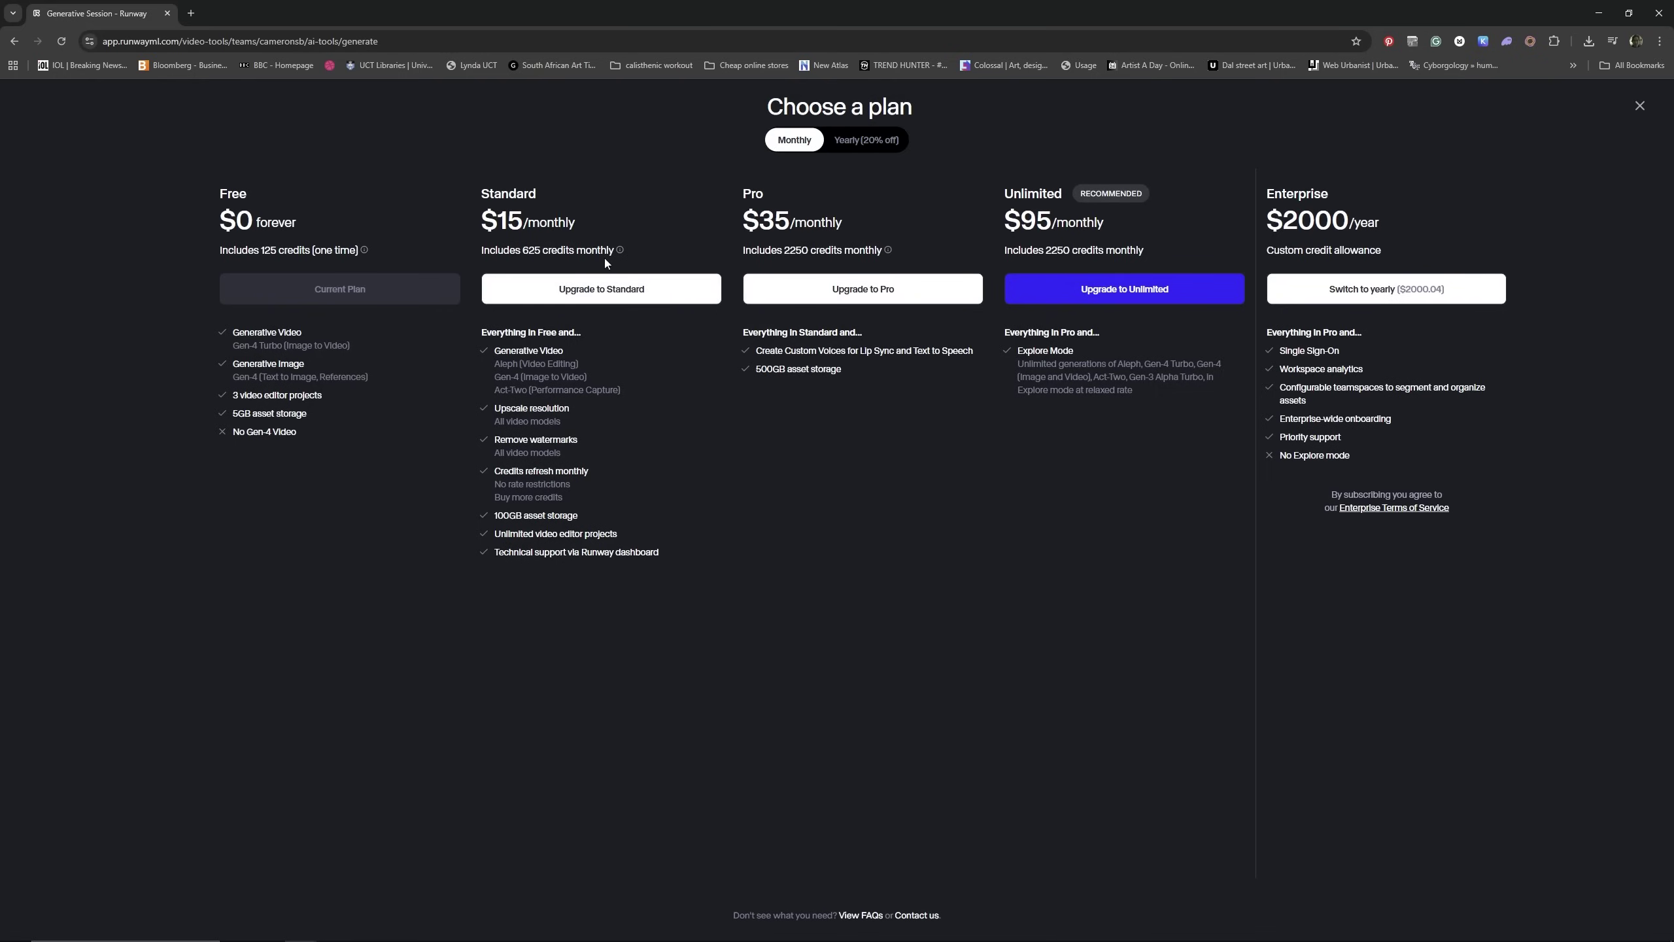
click(583, 297)
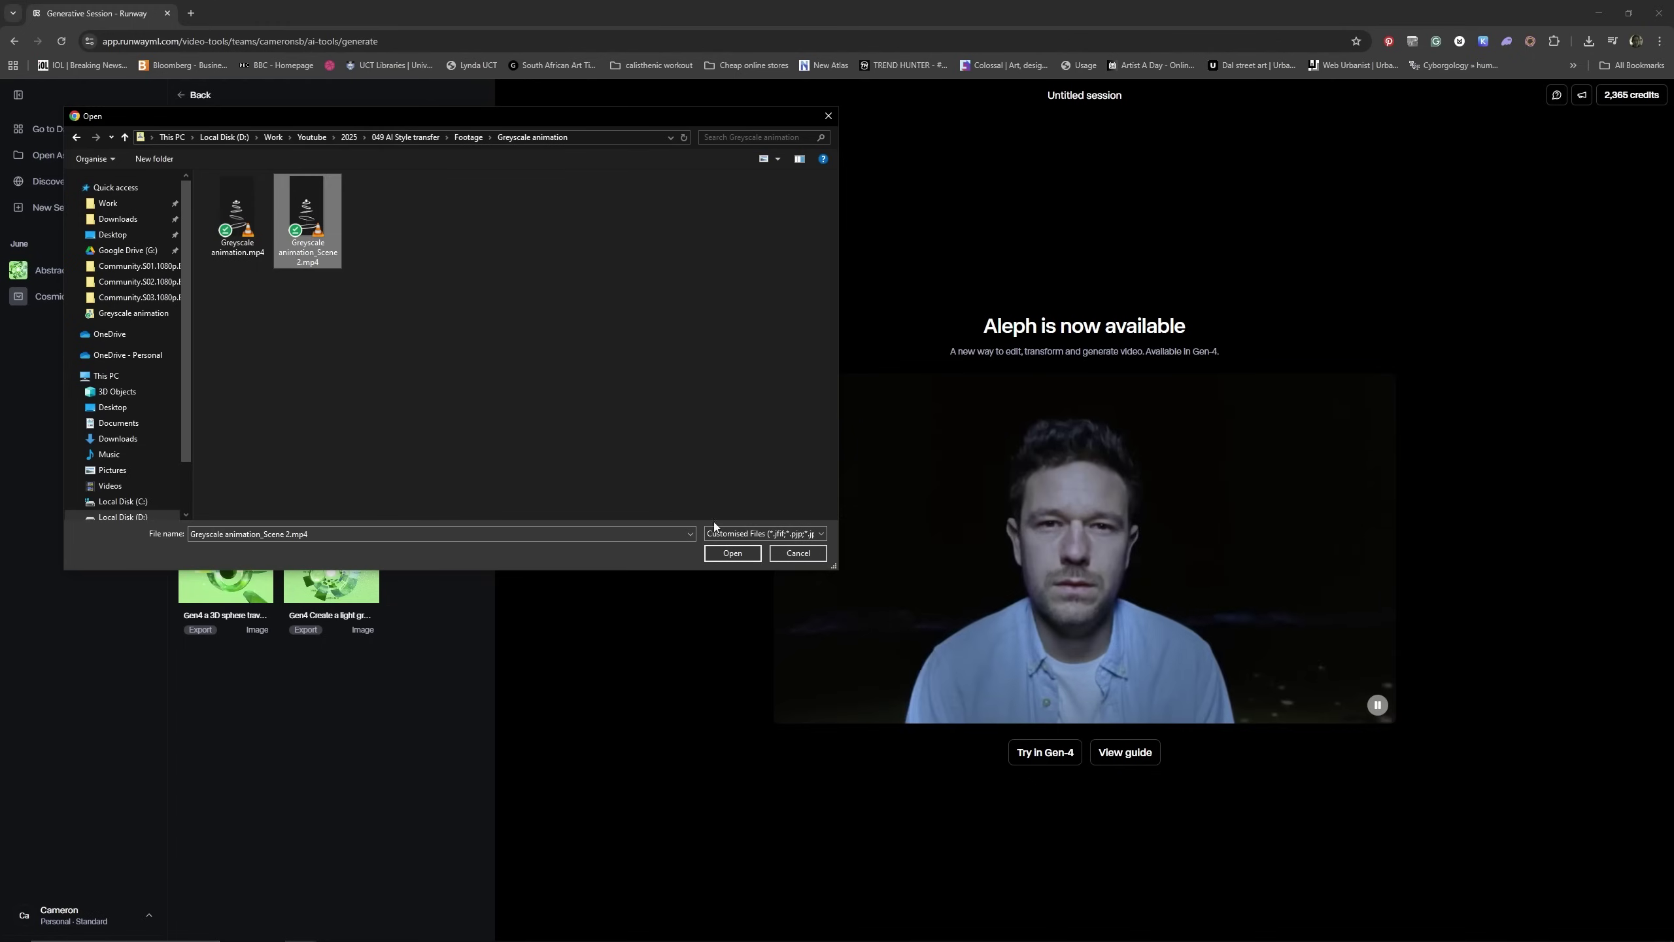
Upload Greyscale animation_Scene 2.mp4 as the Aleph input video
click(739, 553)
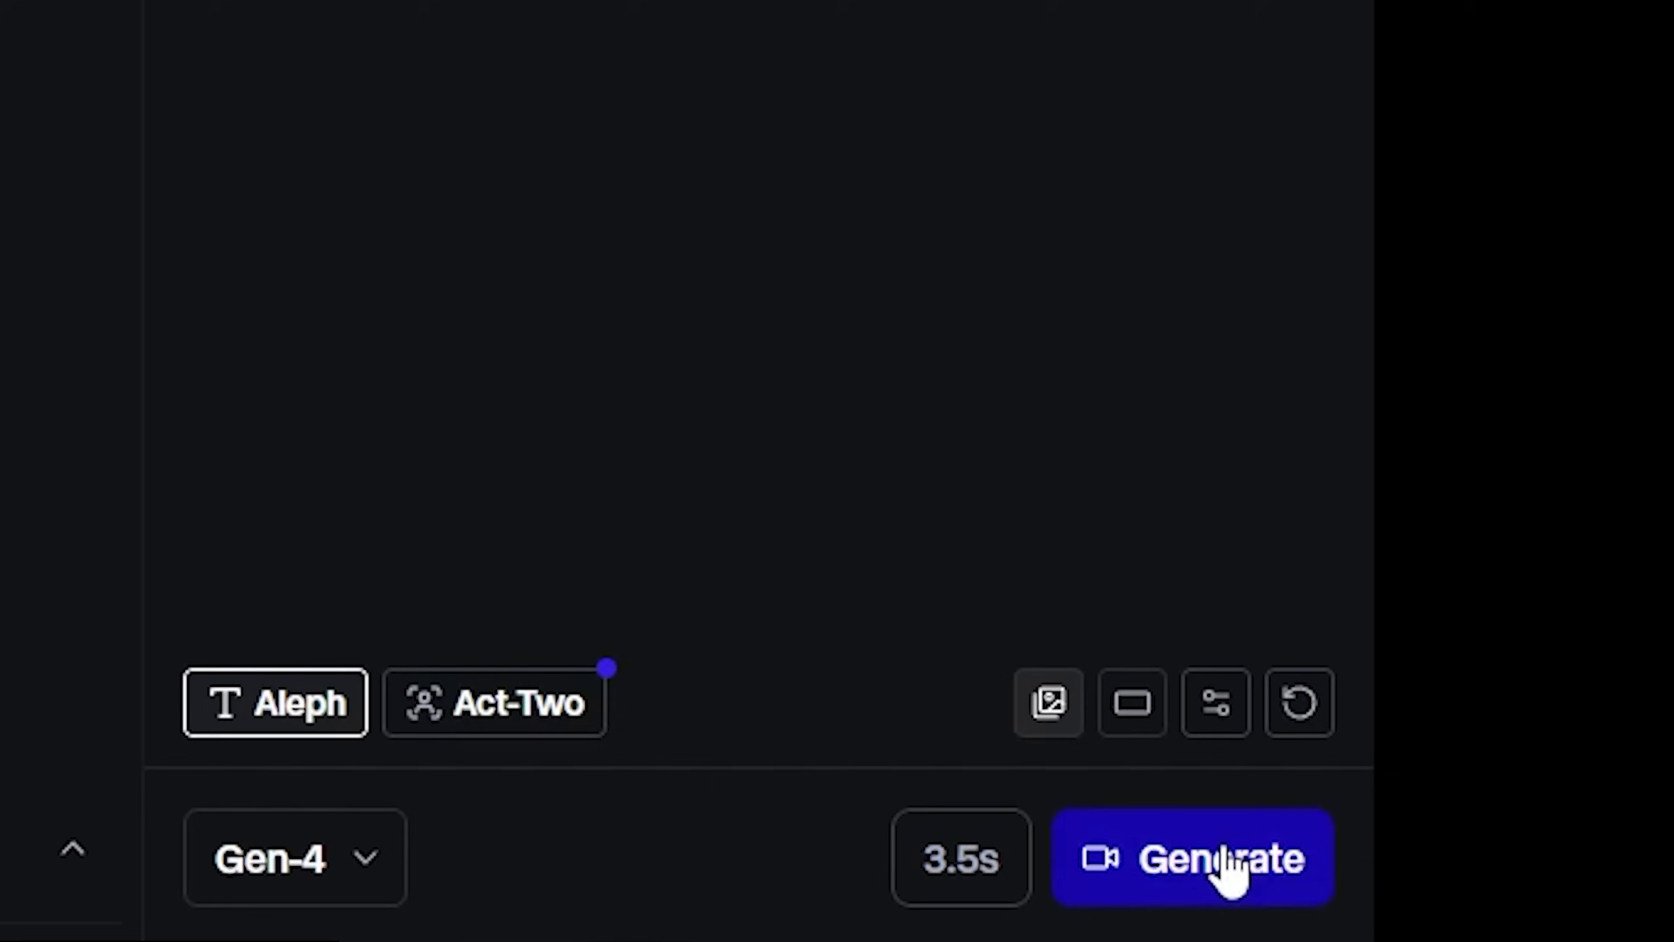
Generate a Gen-4 Aleph restyle of the clip using the purple image reference
click(1226, 858)
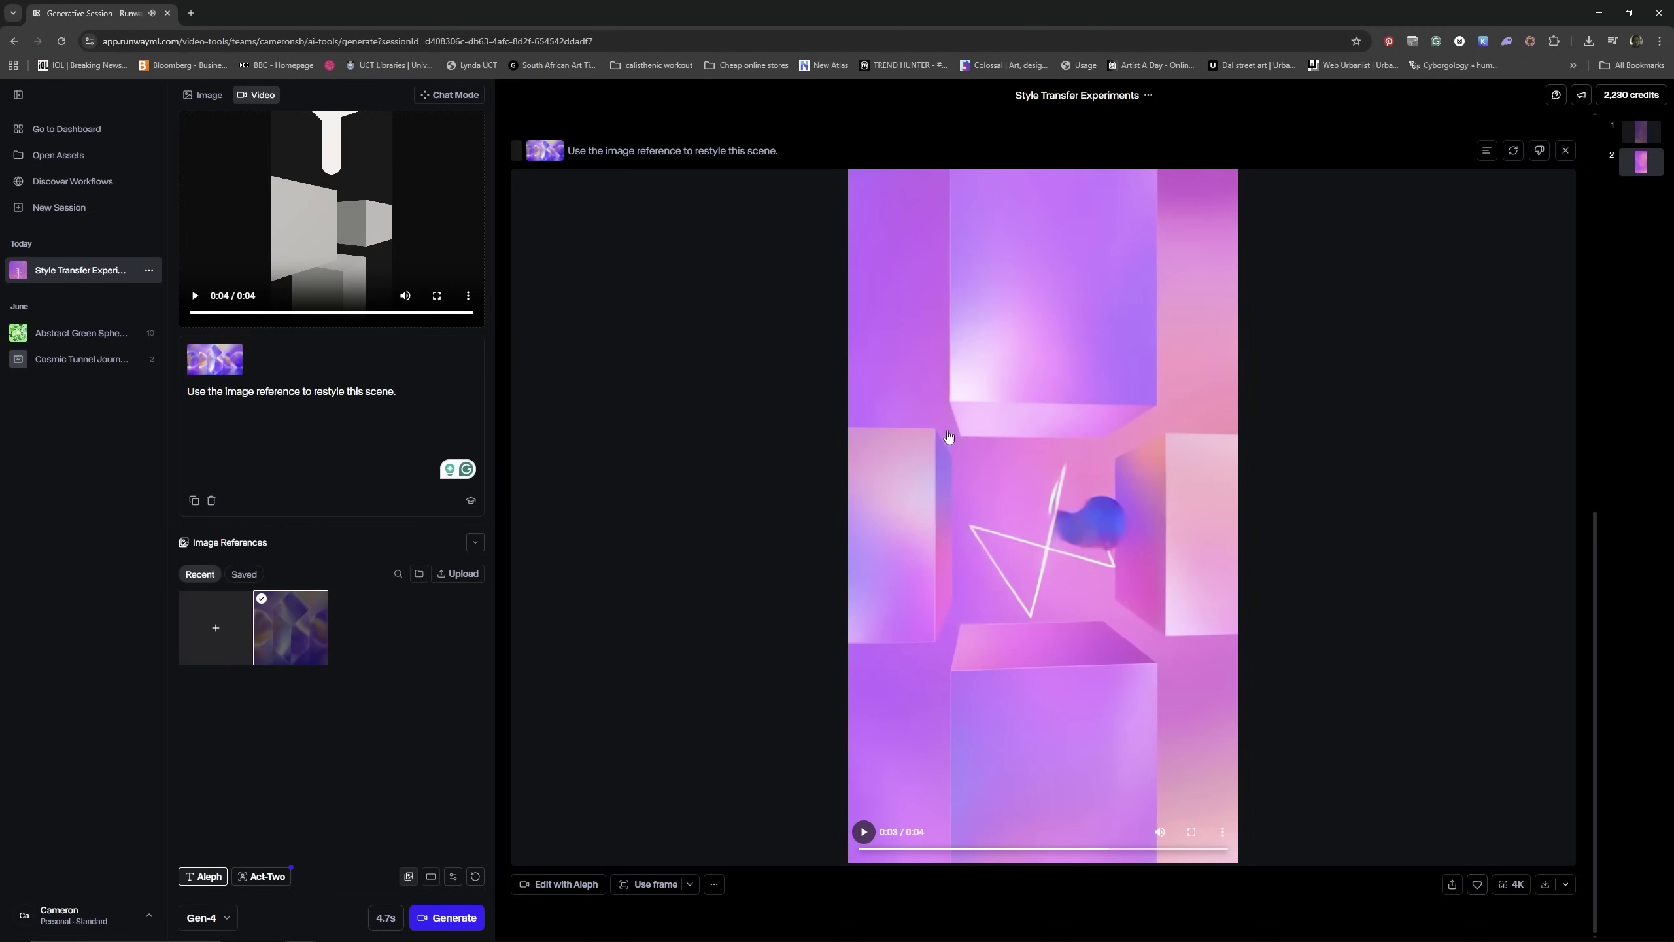
Upload new reference images from disk into the session's asset folder
click(216, 627)
click(344, 292)
click(224, 355)
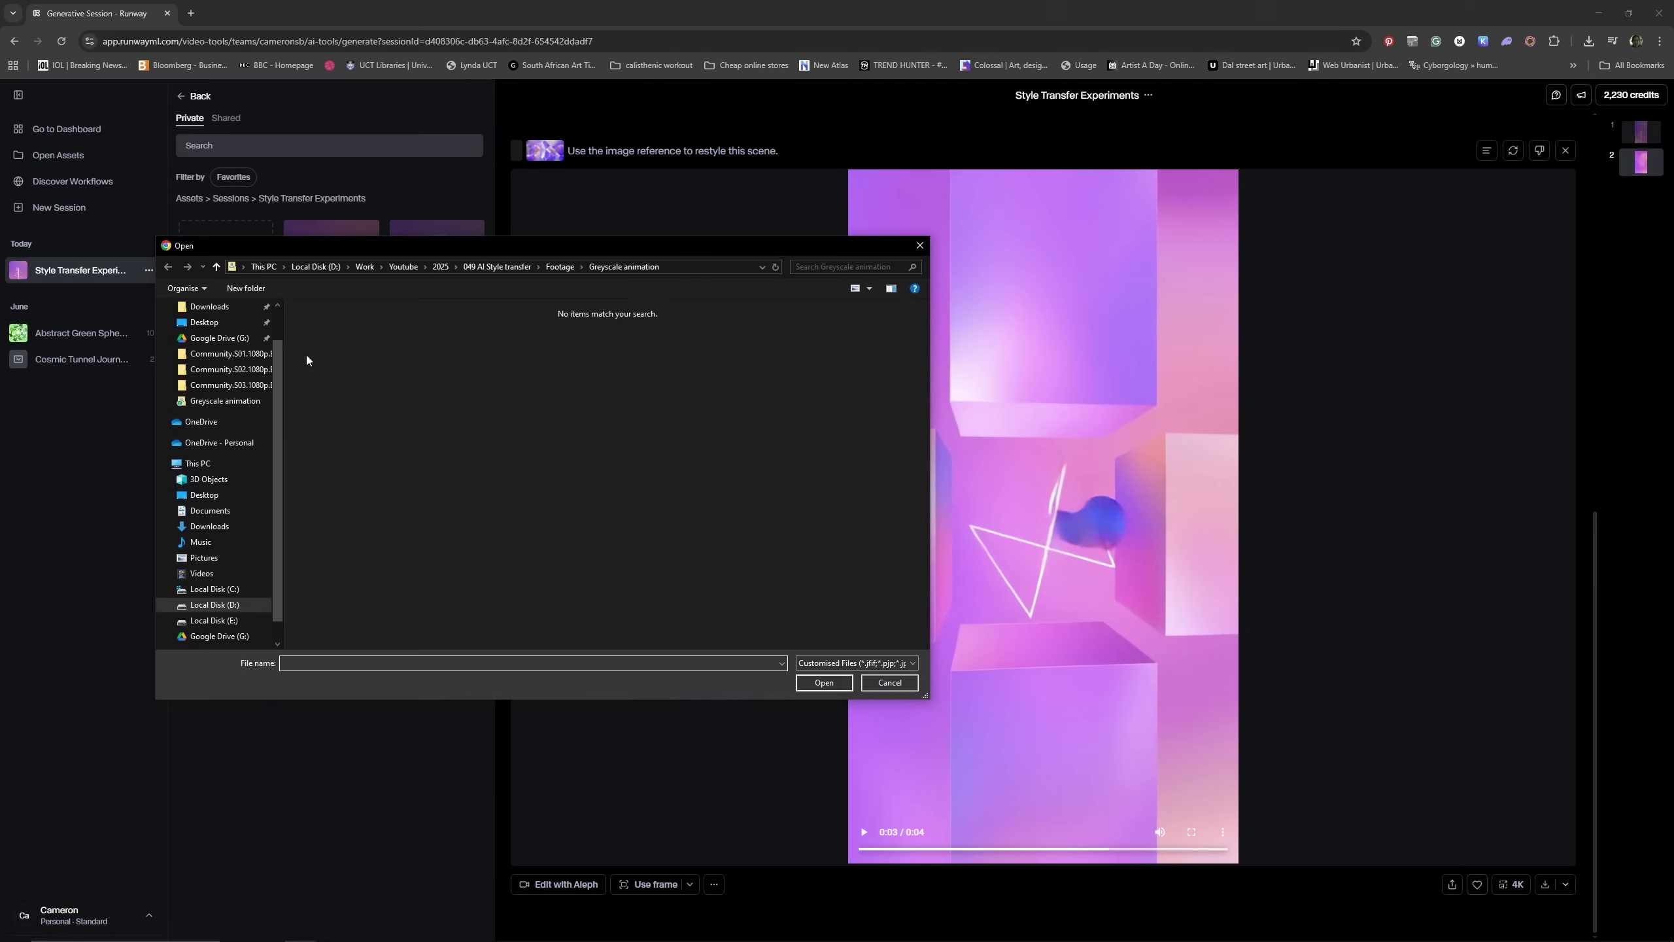
click(395, 350)
click(824, 682)
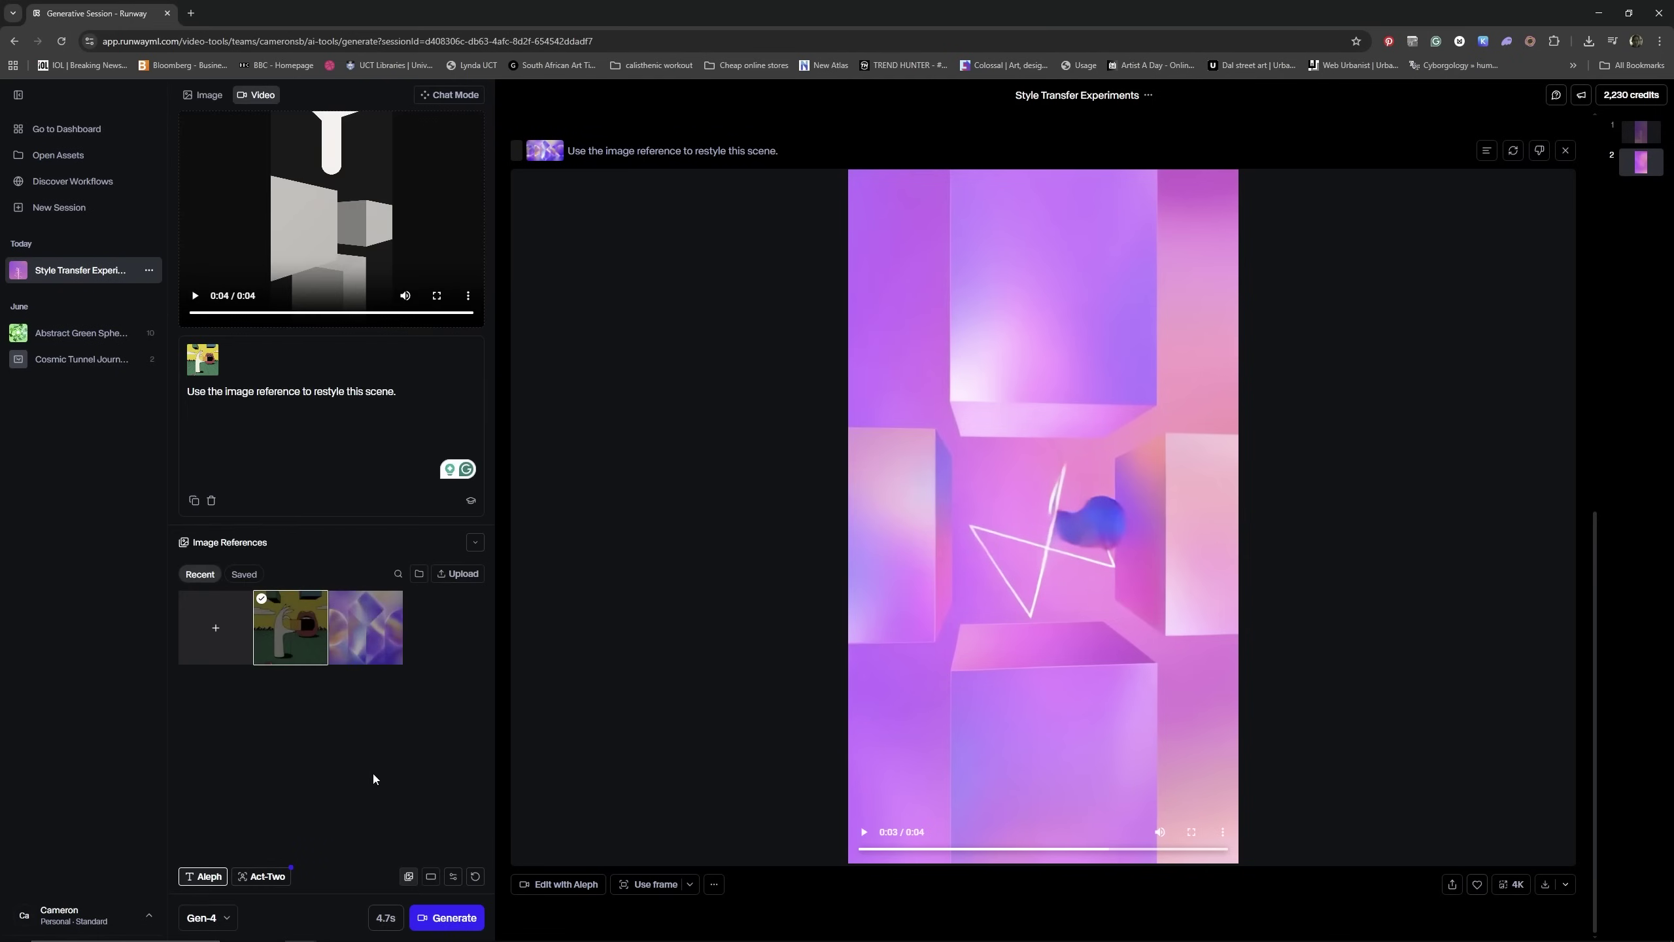
click(216, 627)
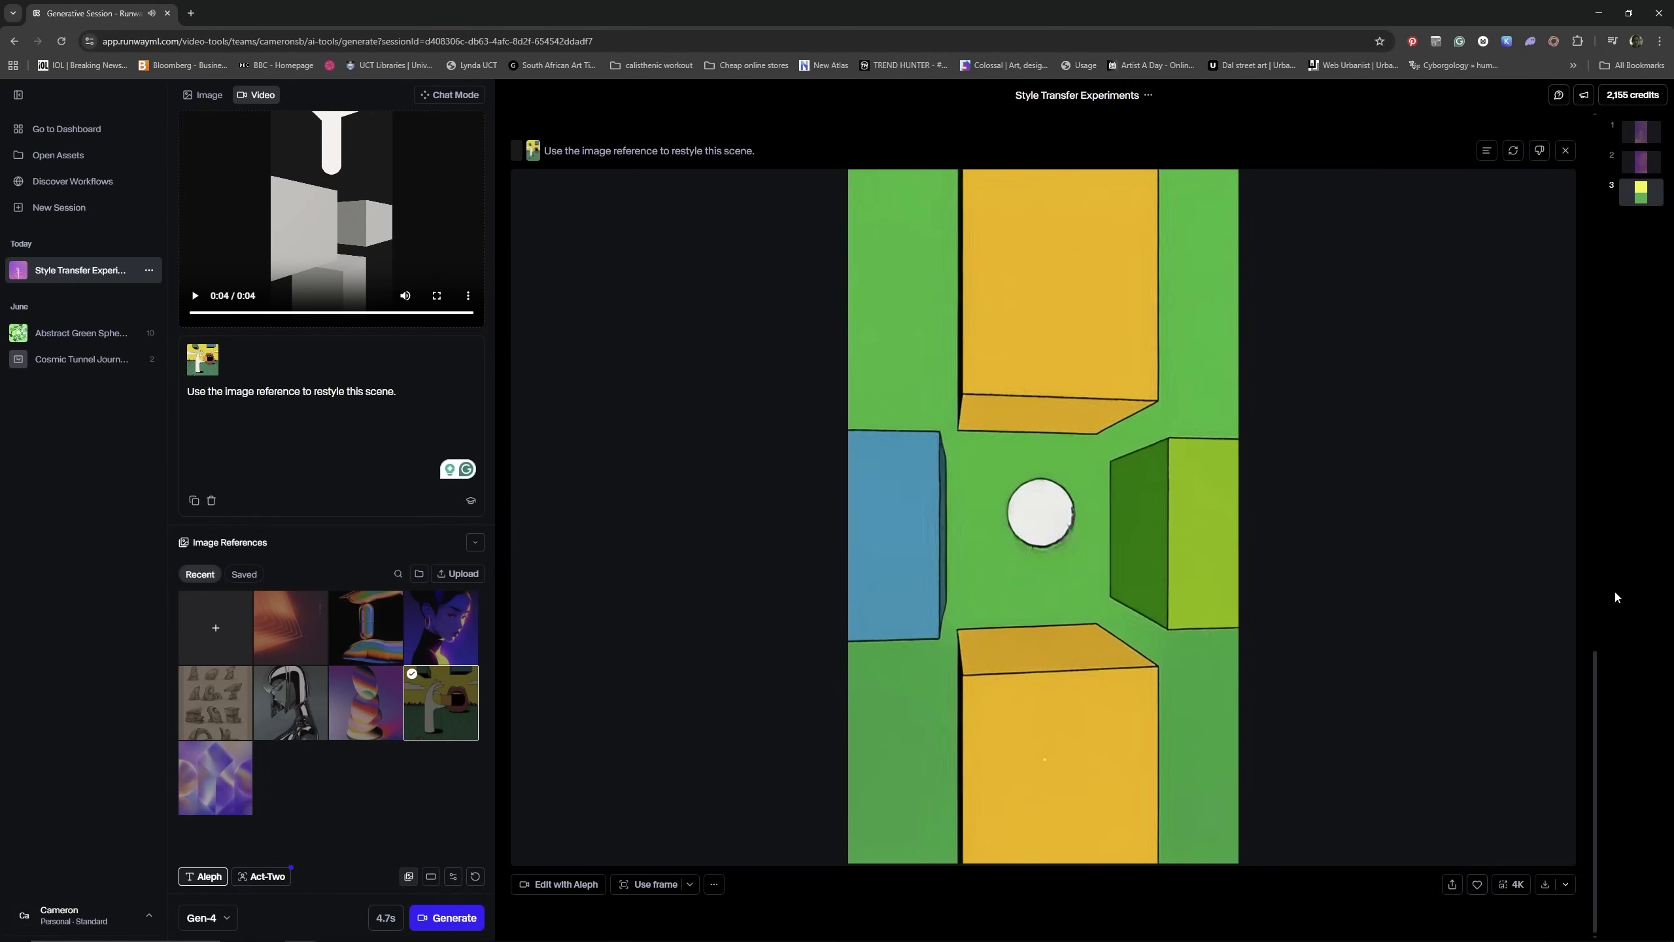
Generate a restyle with the rainbow reference, then select the chrome figure image as reference
click(361, 709)
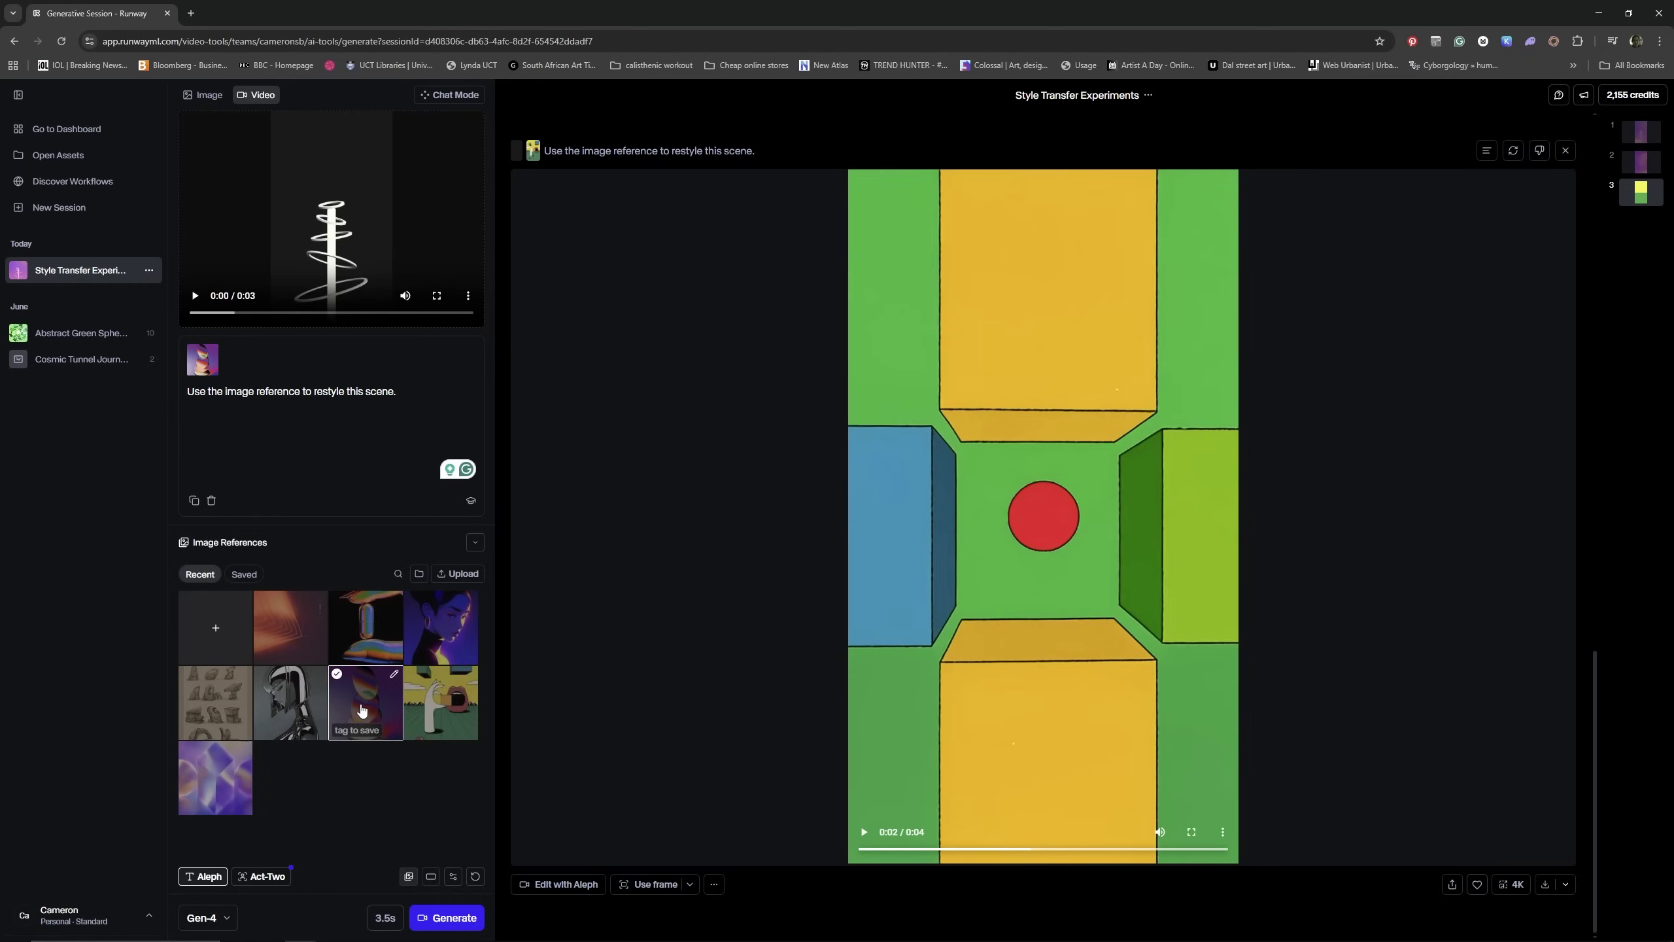
click(453, 921)
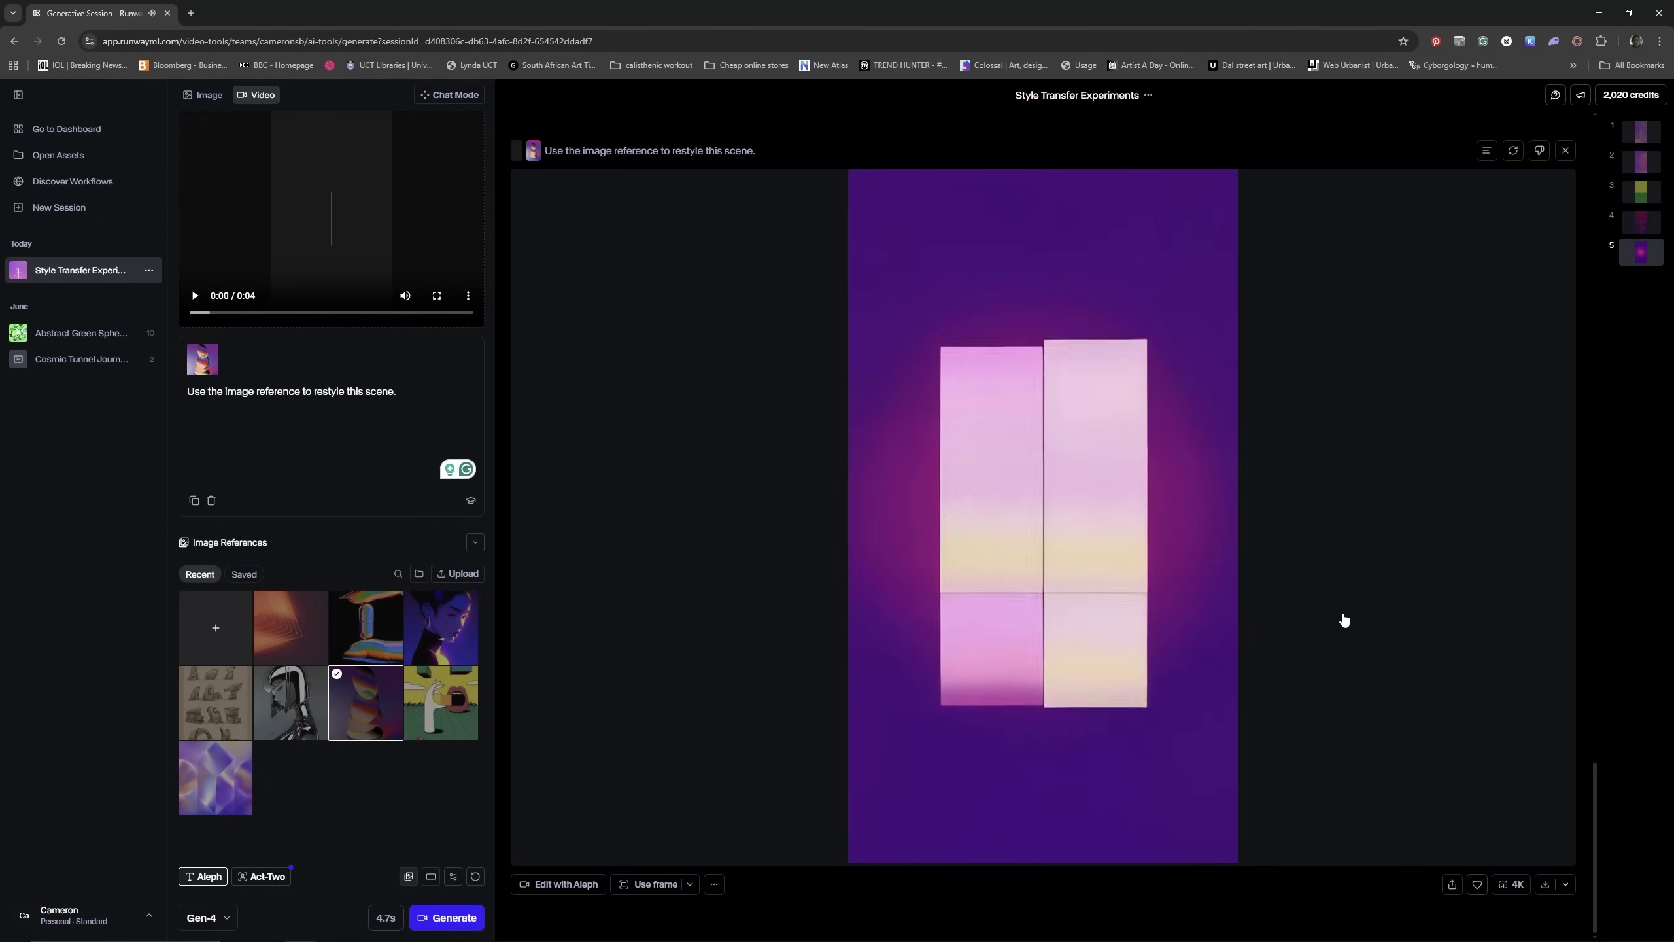
click(290, 703)
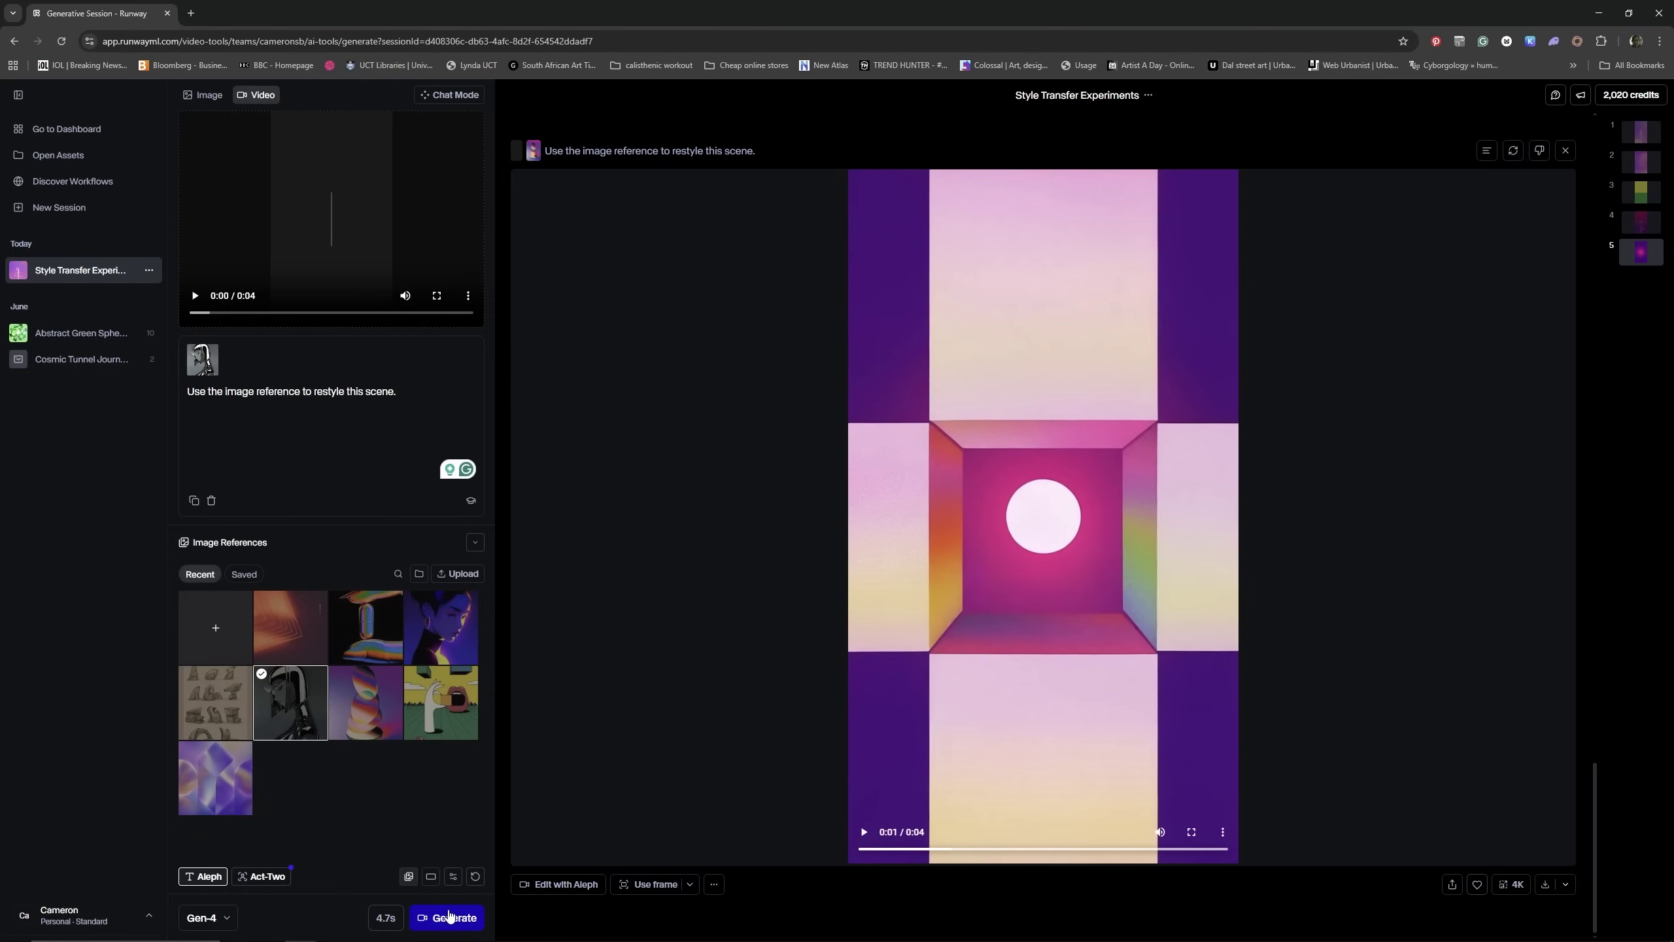
Queue restyles of the current clip with the chrome figure, purple portrait and orange references
click(460, 925)
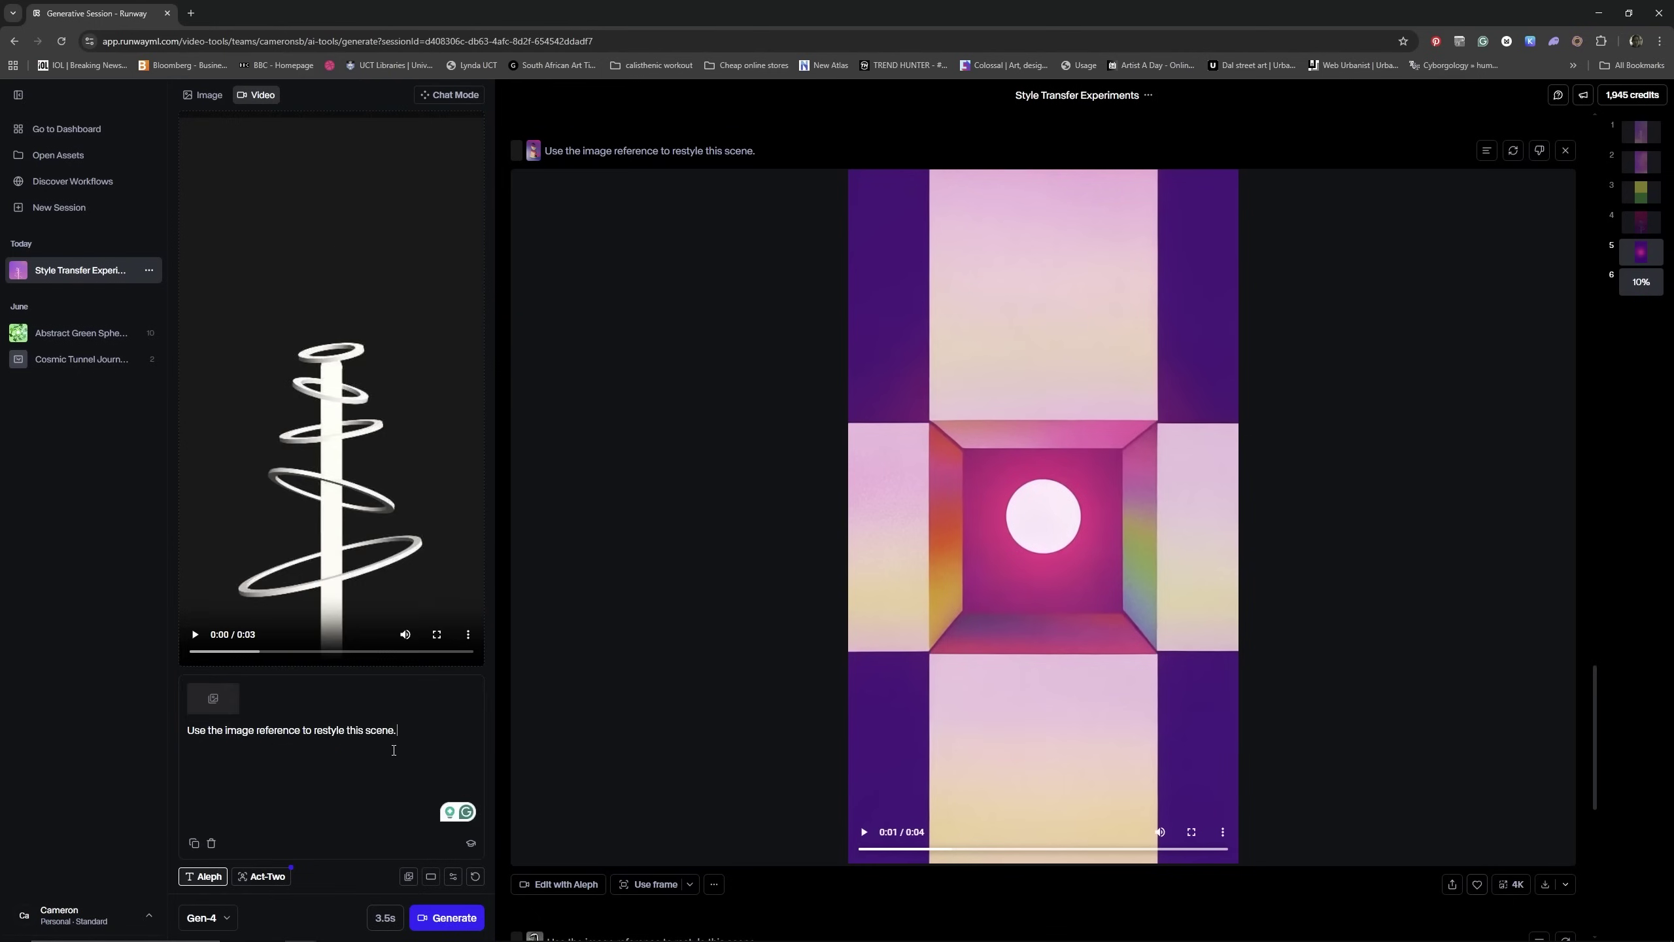
click(408, 878)
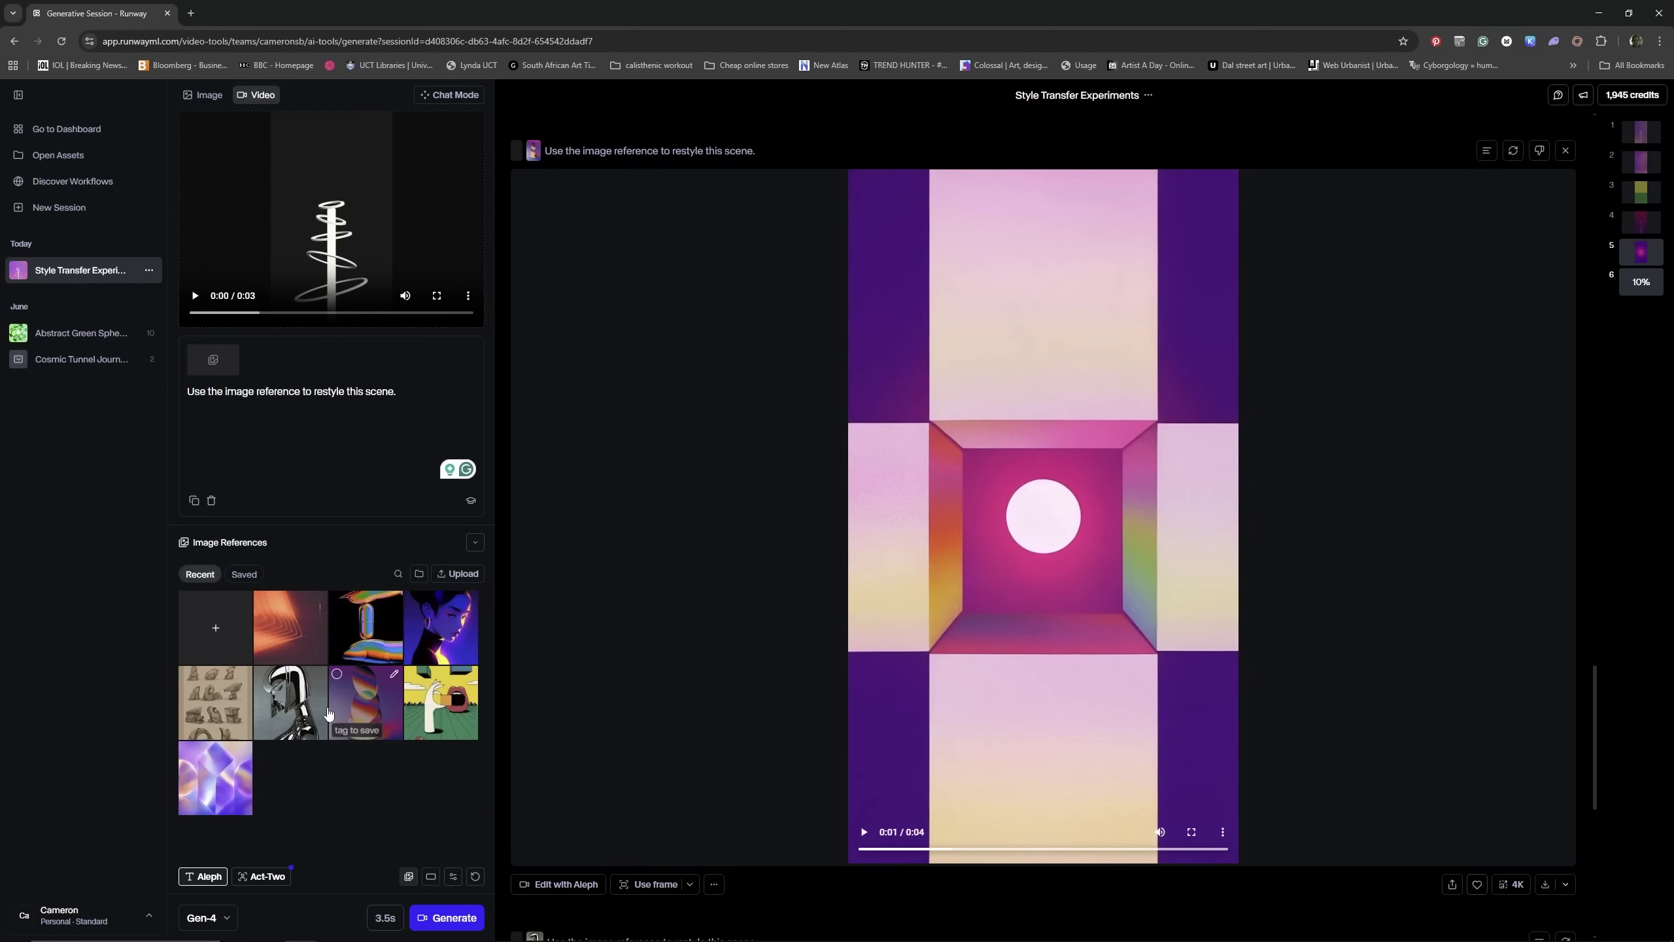
click(280, 694)
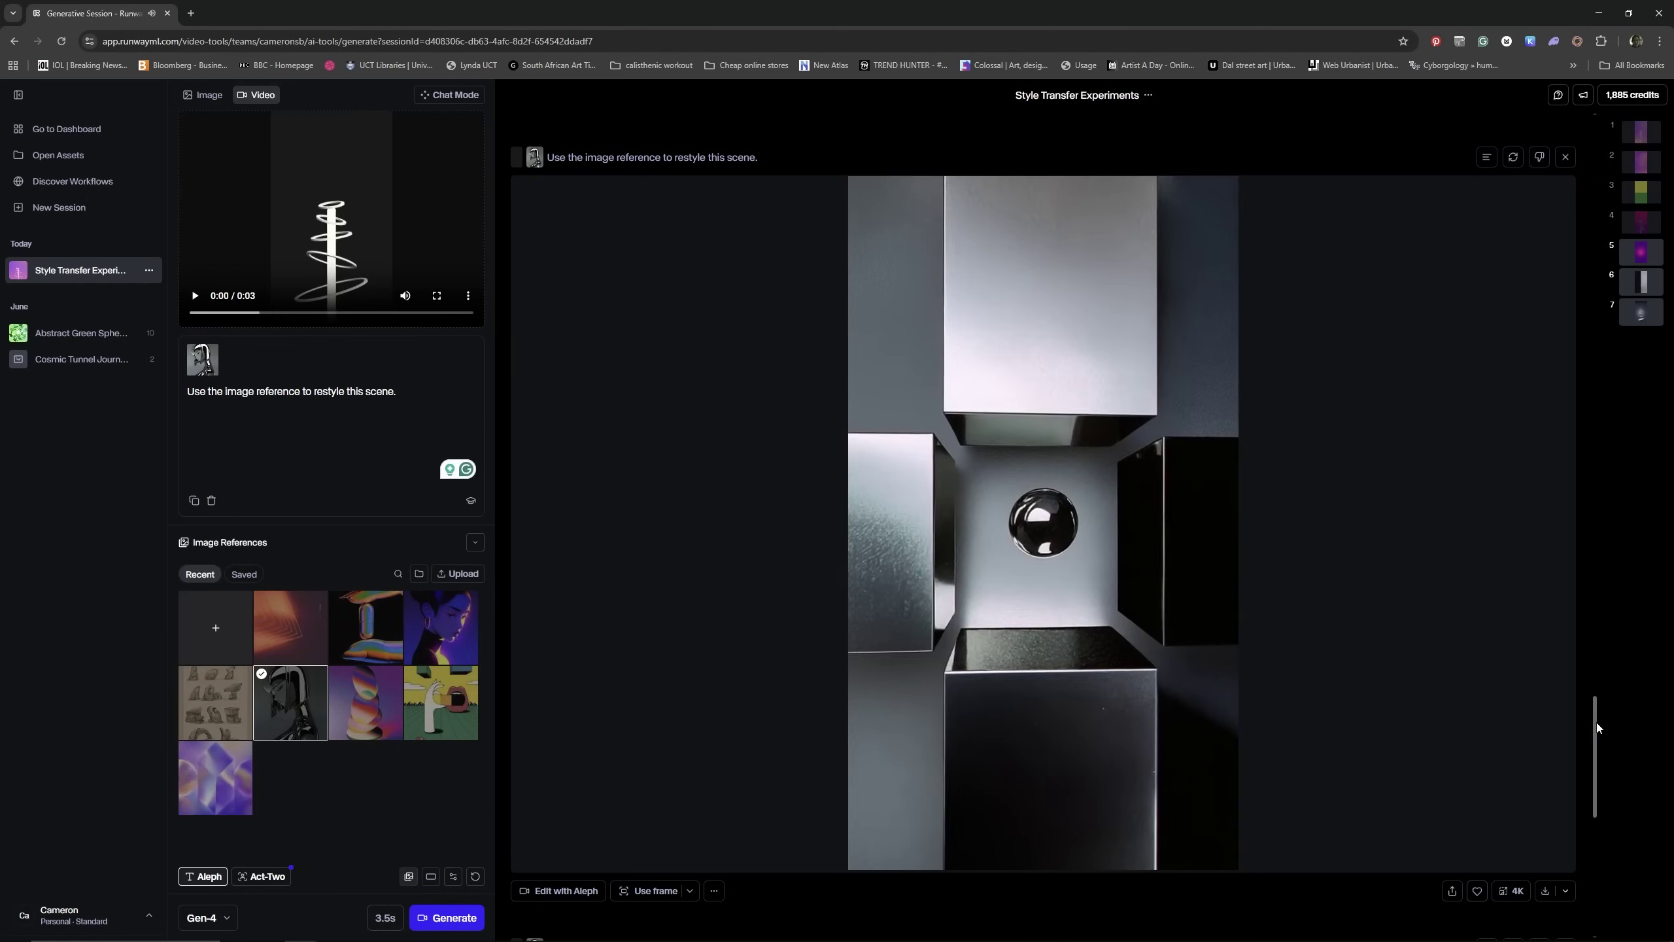
scroll(1602, 652, down, 3)
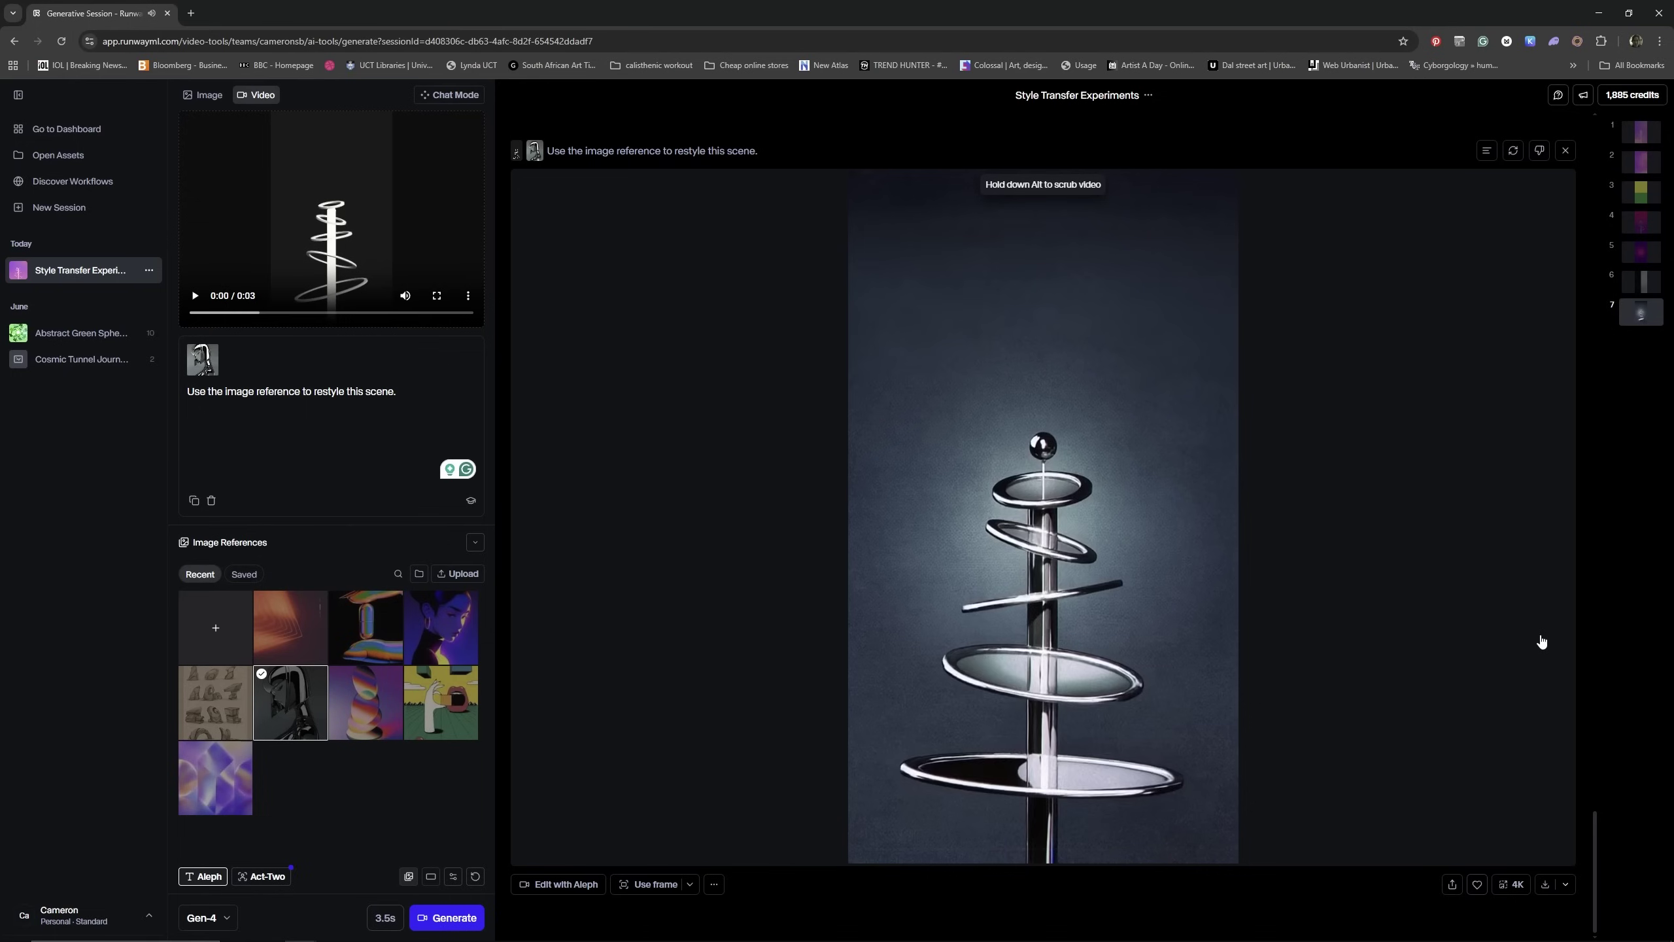
click(441, 626)
click(447, 918)
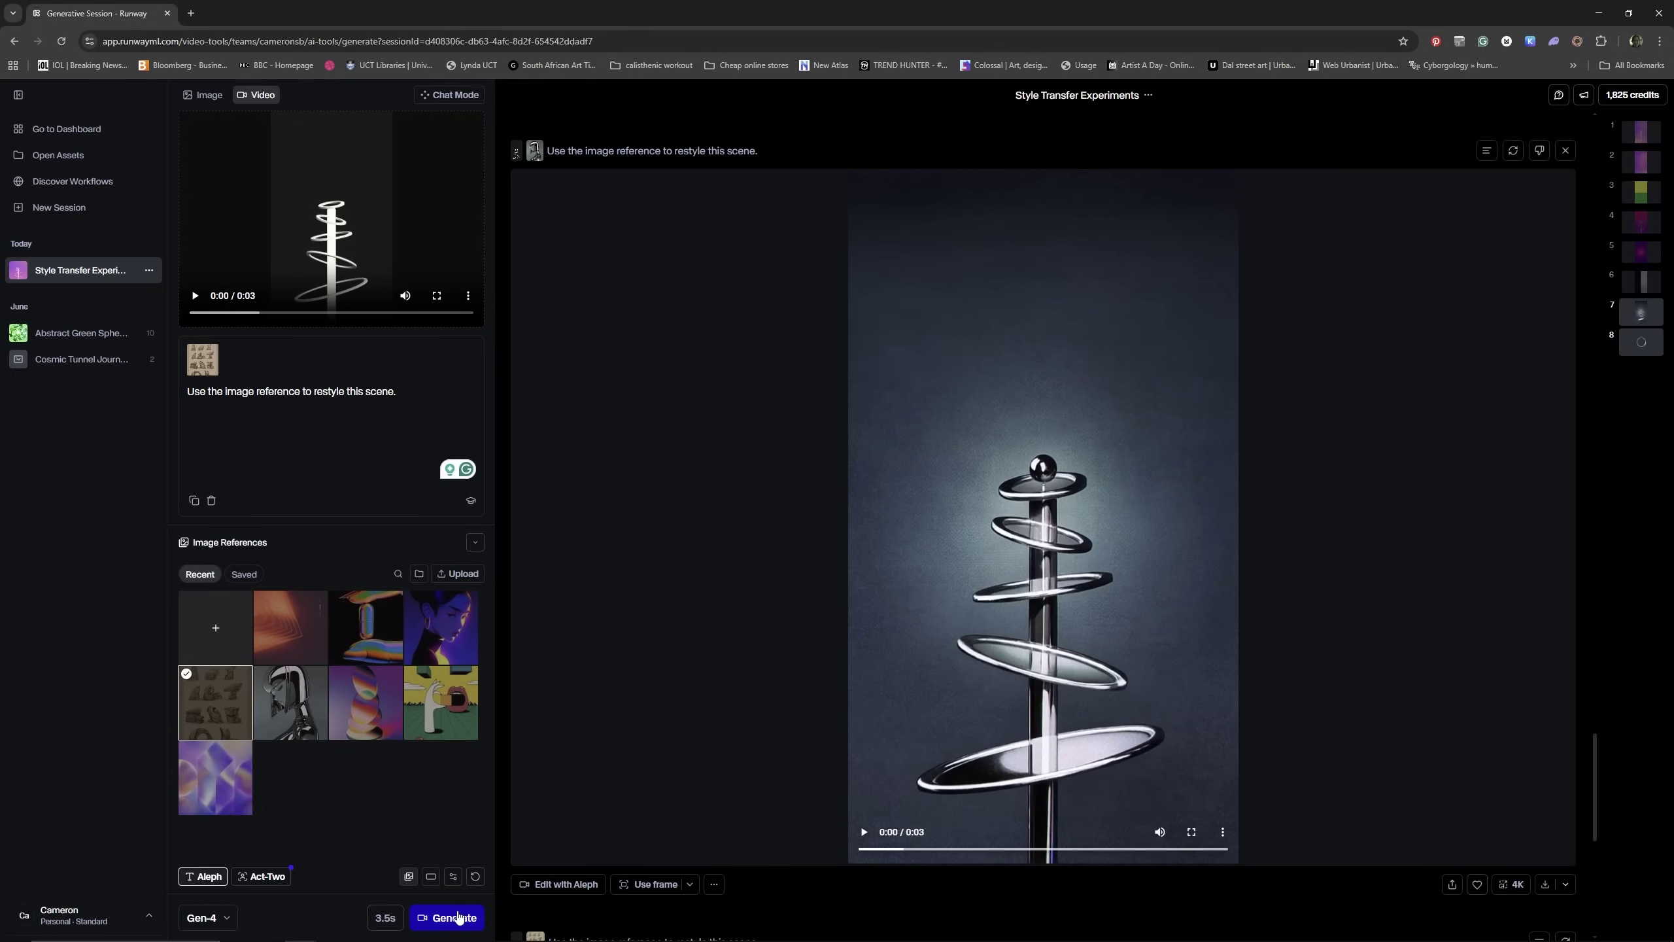
click(447, 918)
click(290, 627)
click(447, 918)
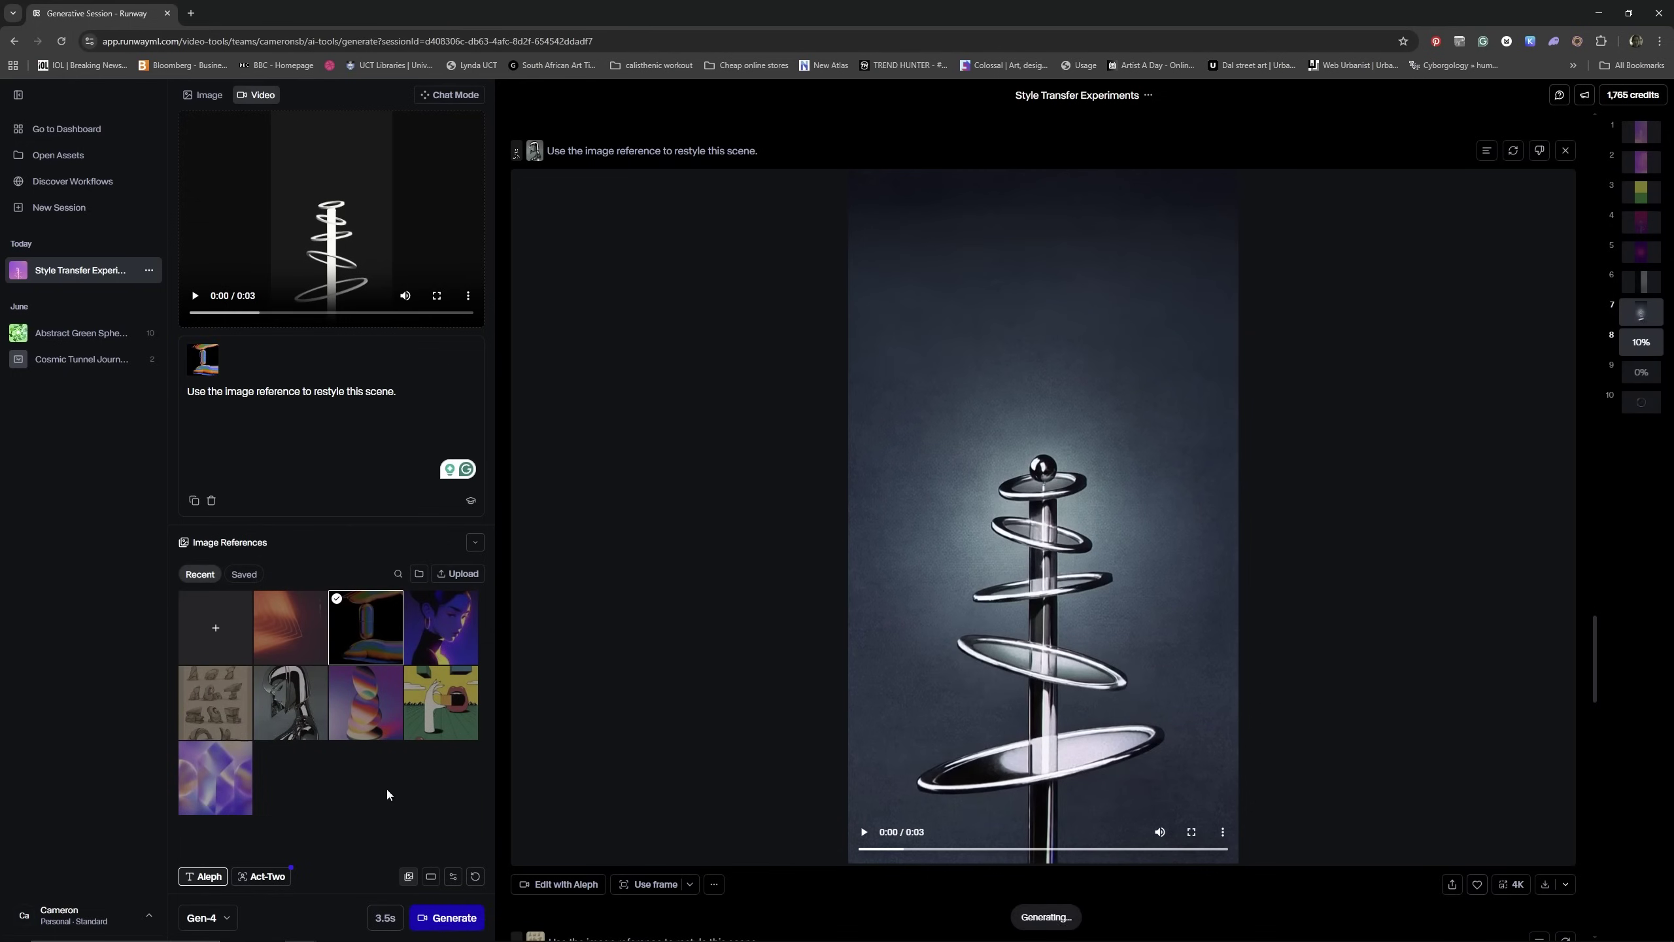
Swap in the other greyscale clip and queue restyles with the sandy figures and orange references
click(470, 129)
click(329, 430)
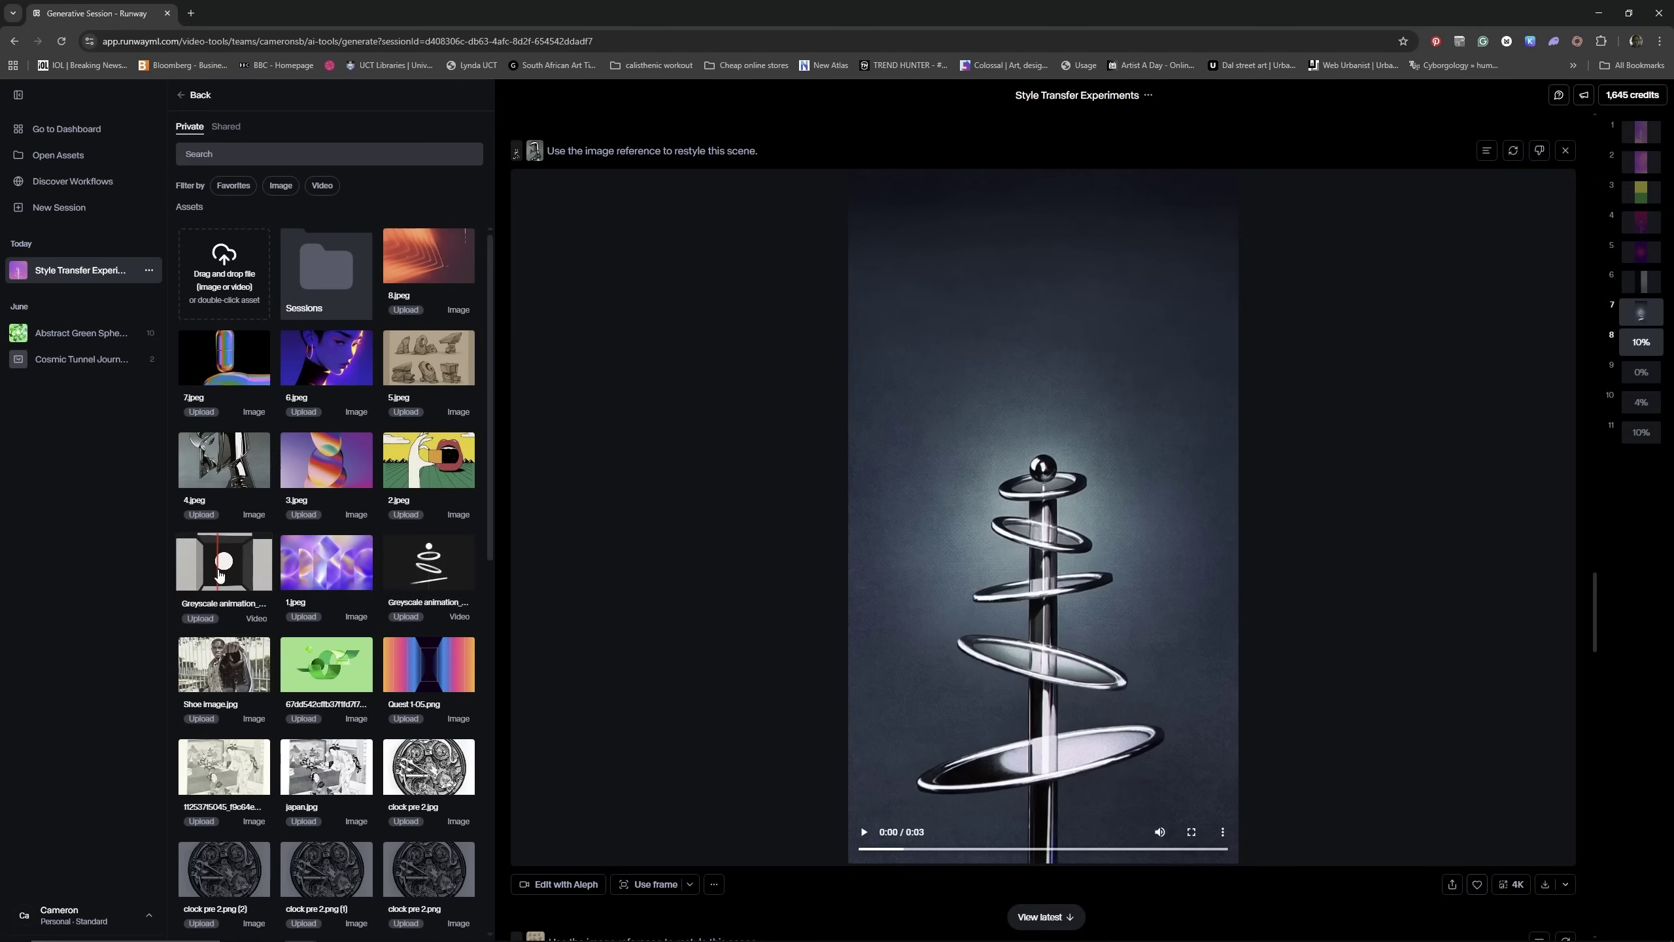
click(369, 737)
click(191, 683)
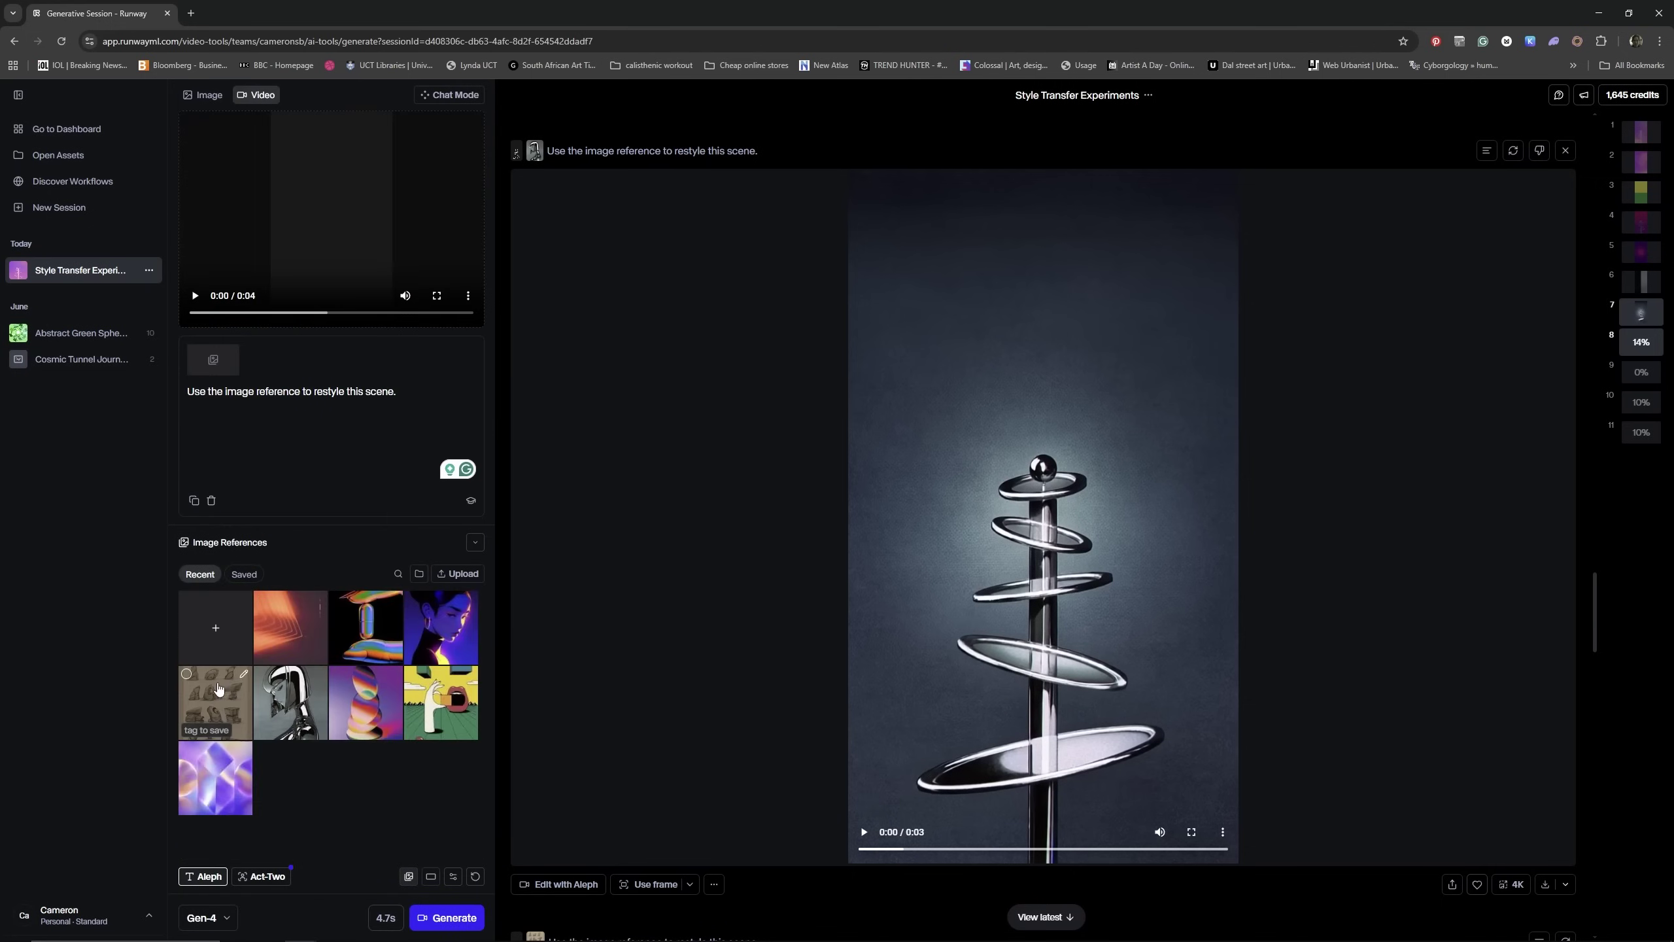
click(446, 917)
click(440, 626)
click(447, 917)
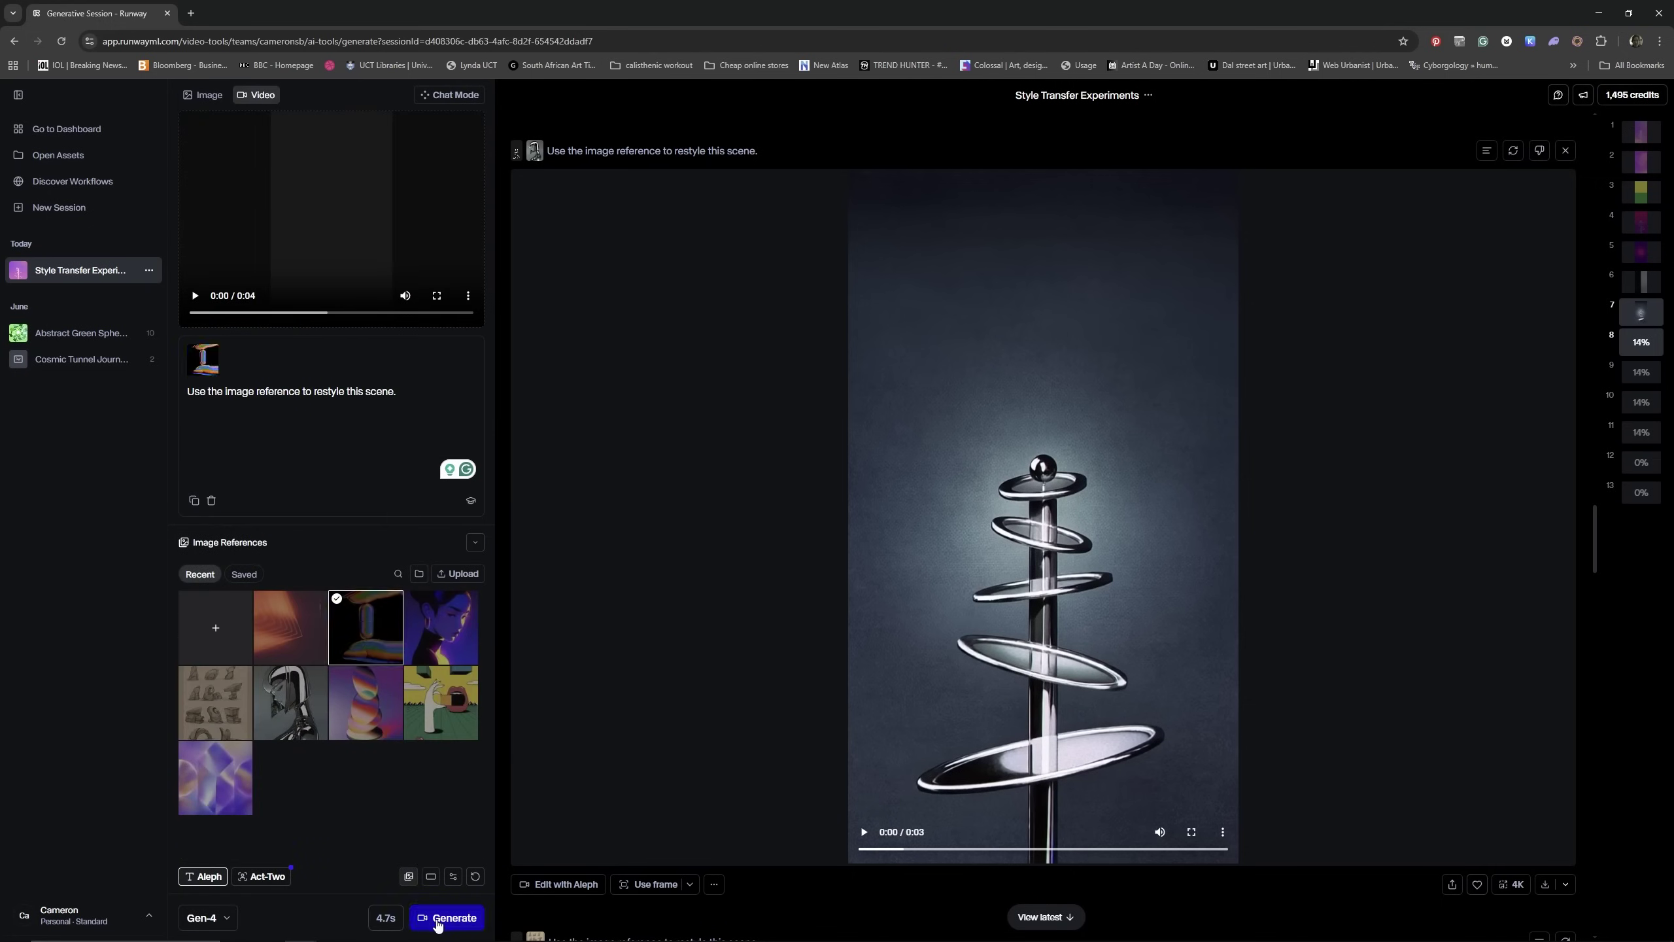
click(291, 627)
click(446, 917)
Queue a final restyle and scroll through the completed generations in the other session tab
click(446, 918)
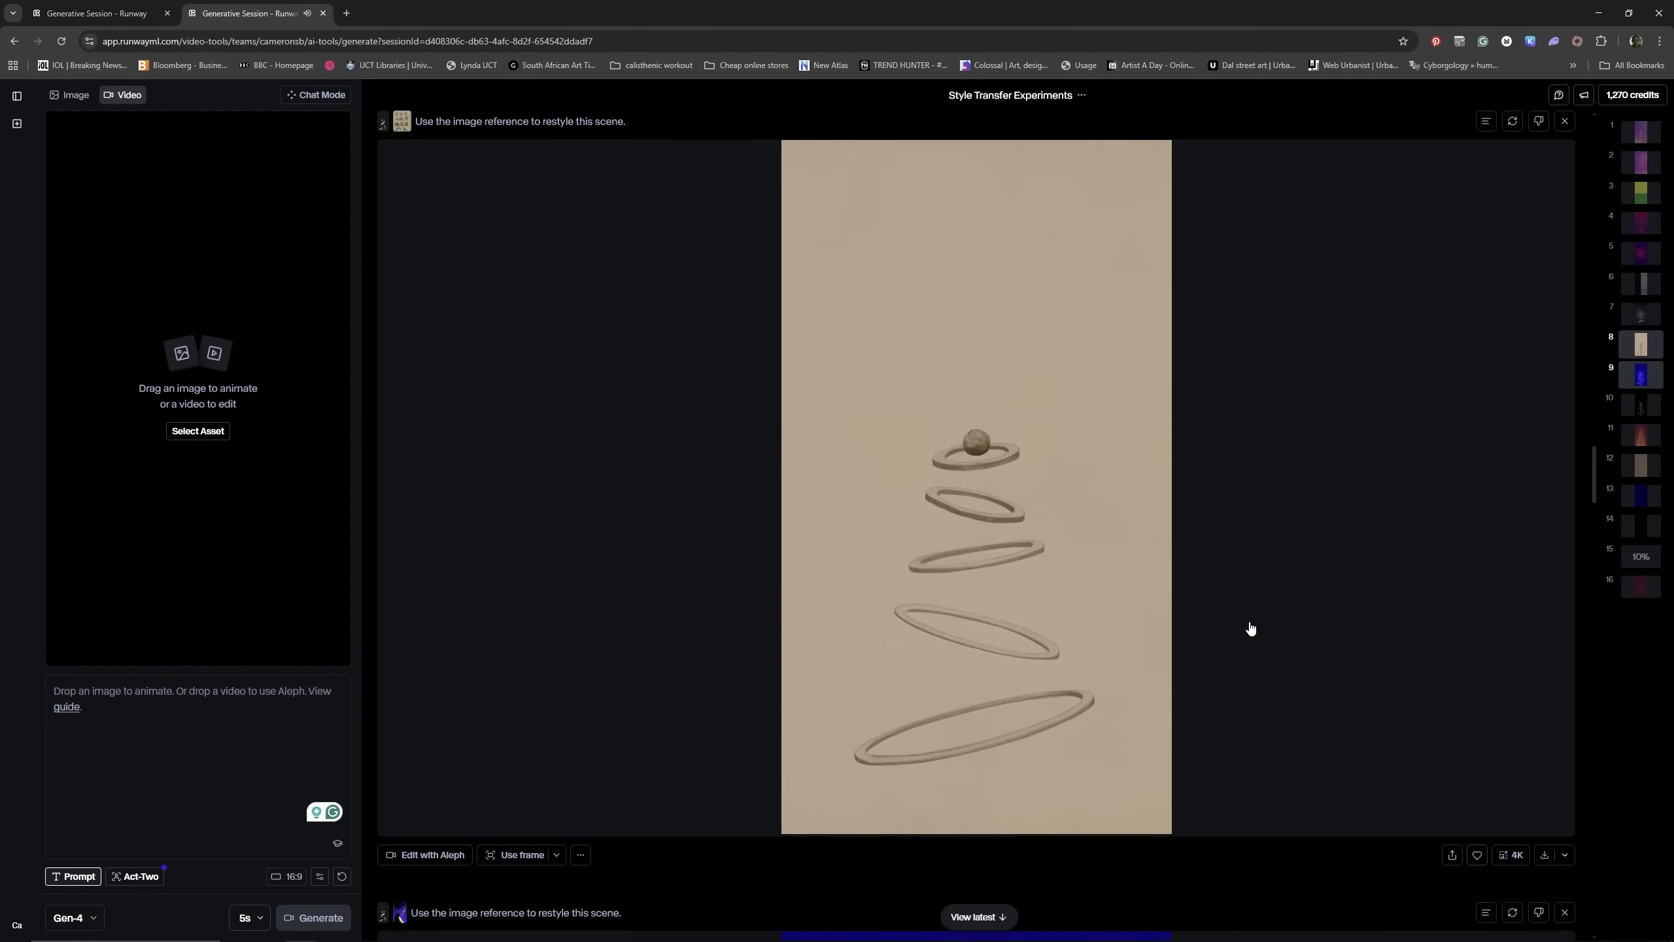
scroll(1371, 453, down, 3)
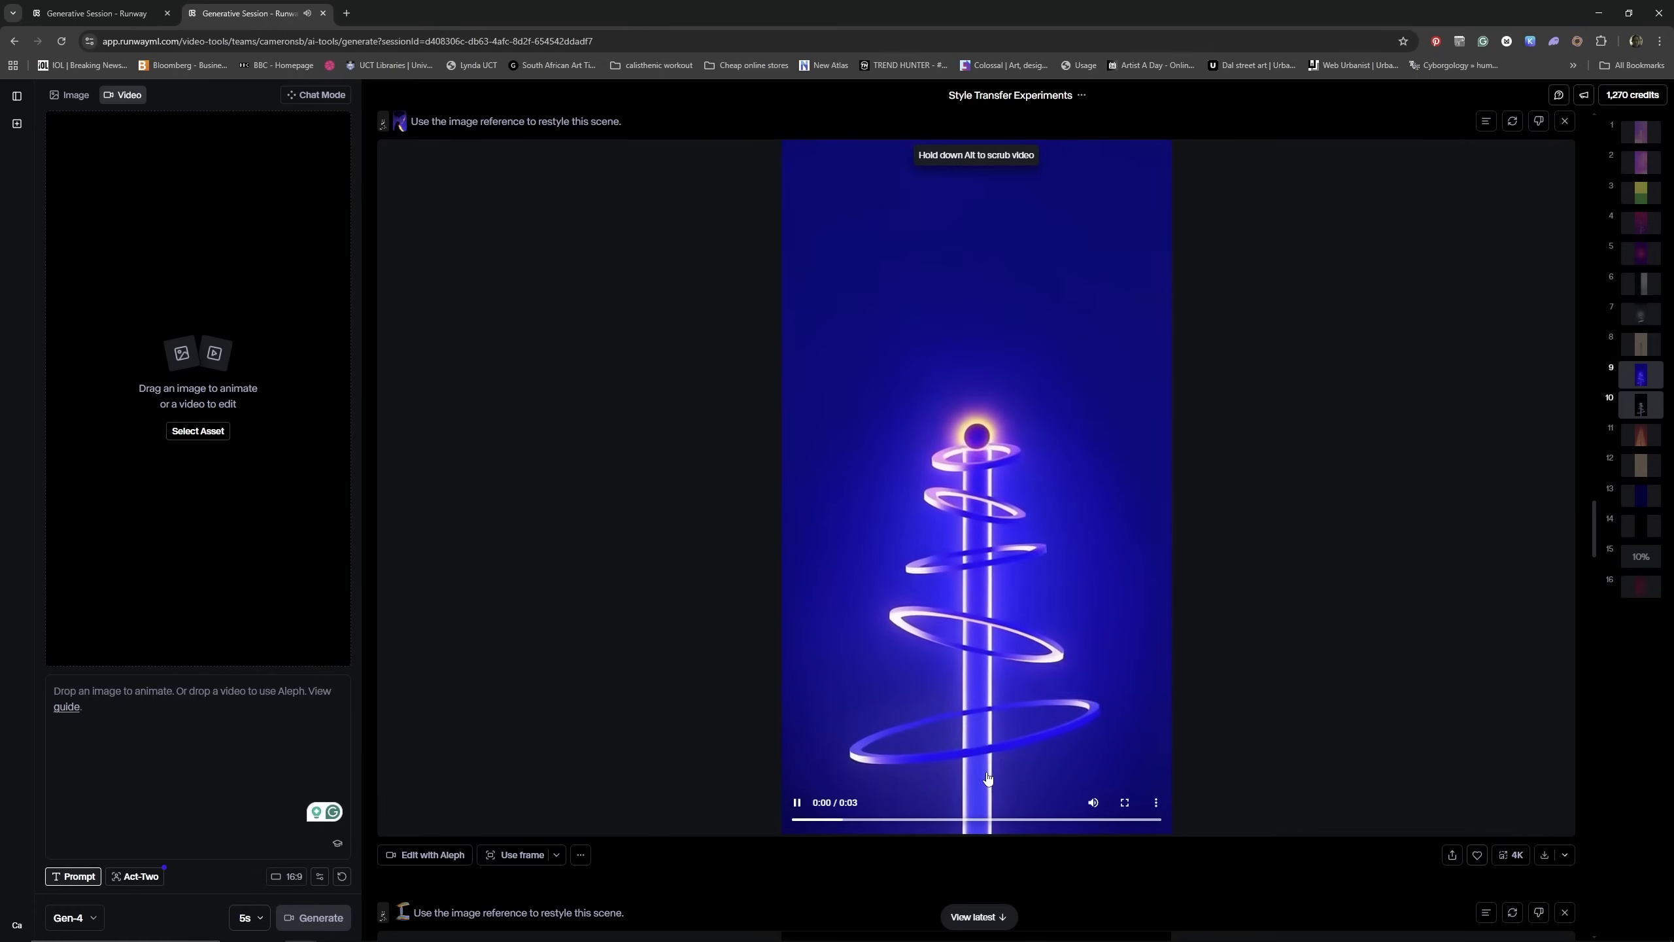
scroll(1293, 661, down, 3)
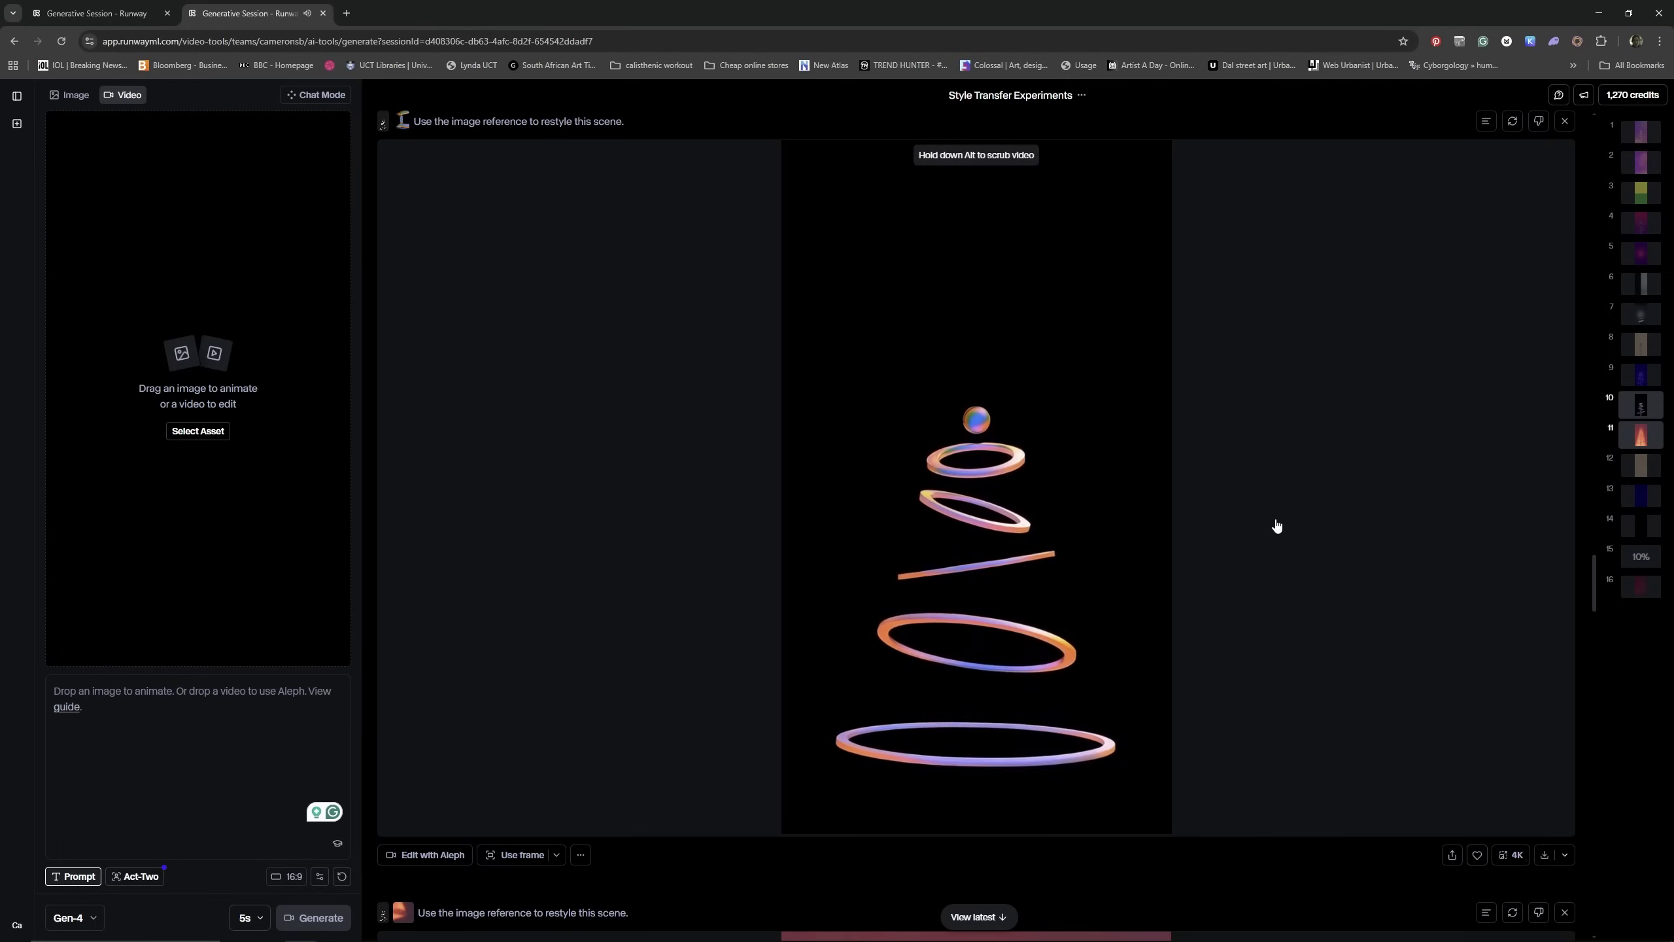
scroll(1276, 526, down, 3)
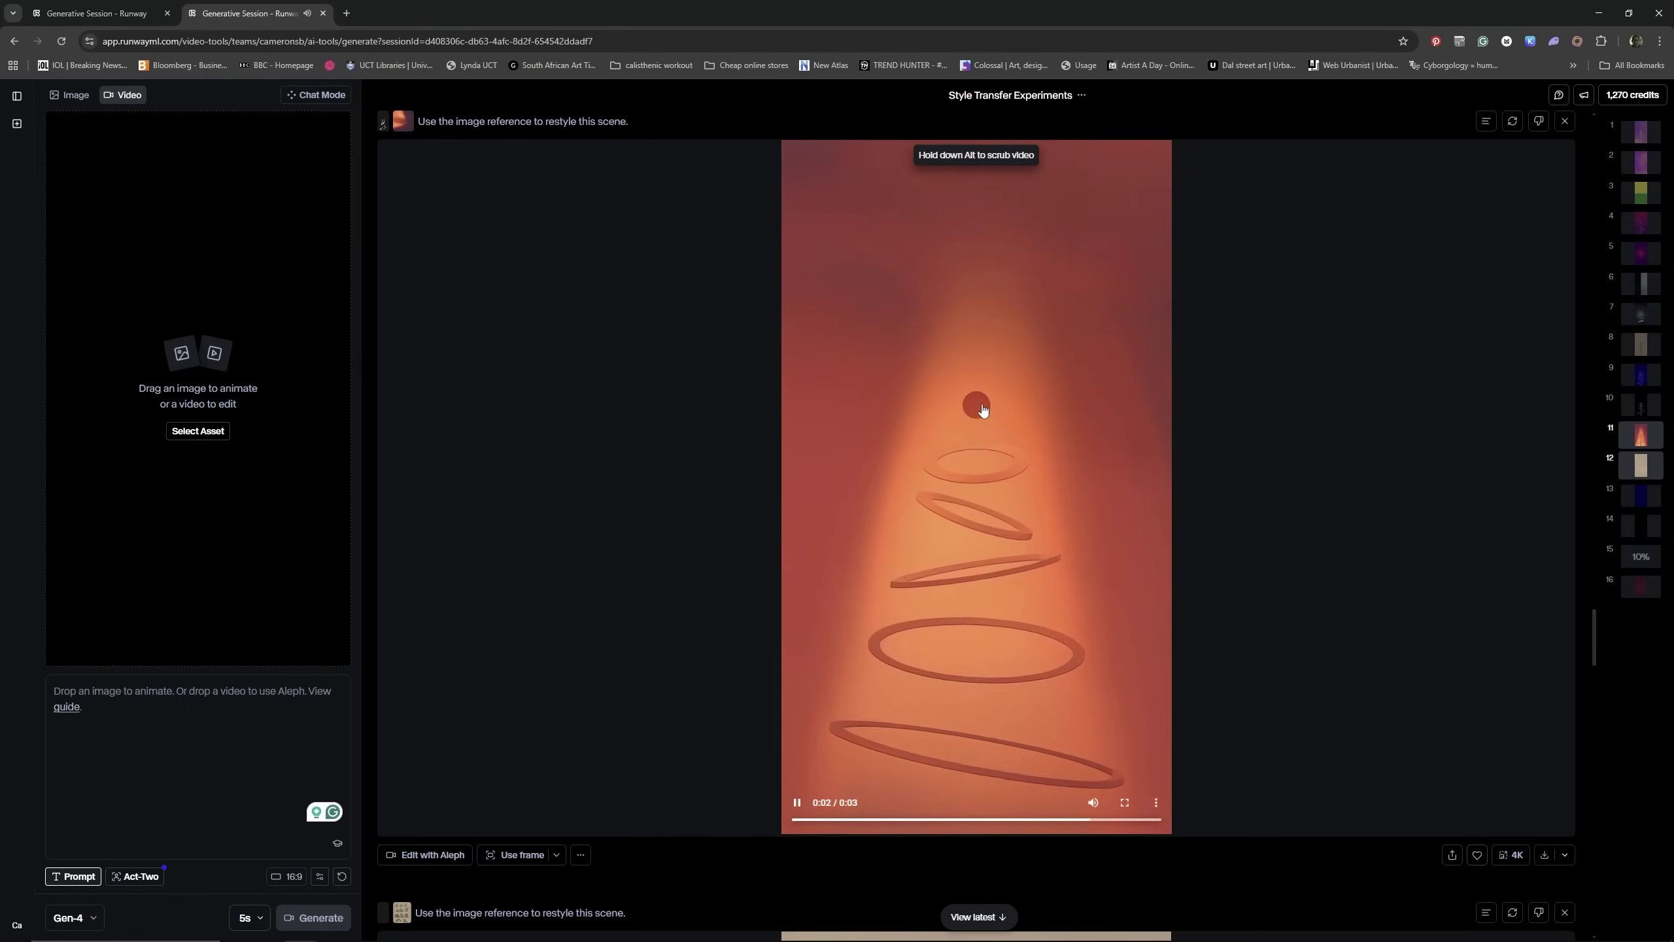
scroll(1349, 650, down, 3)
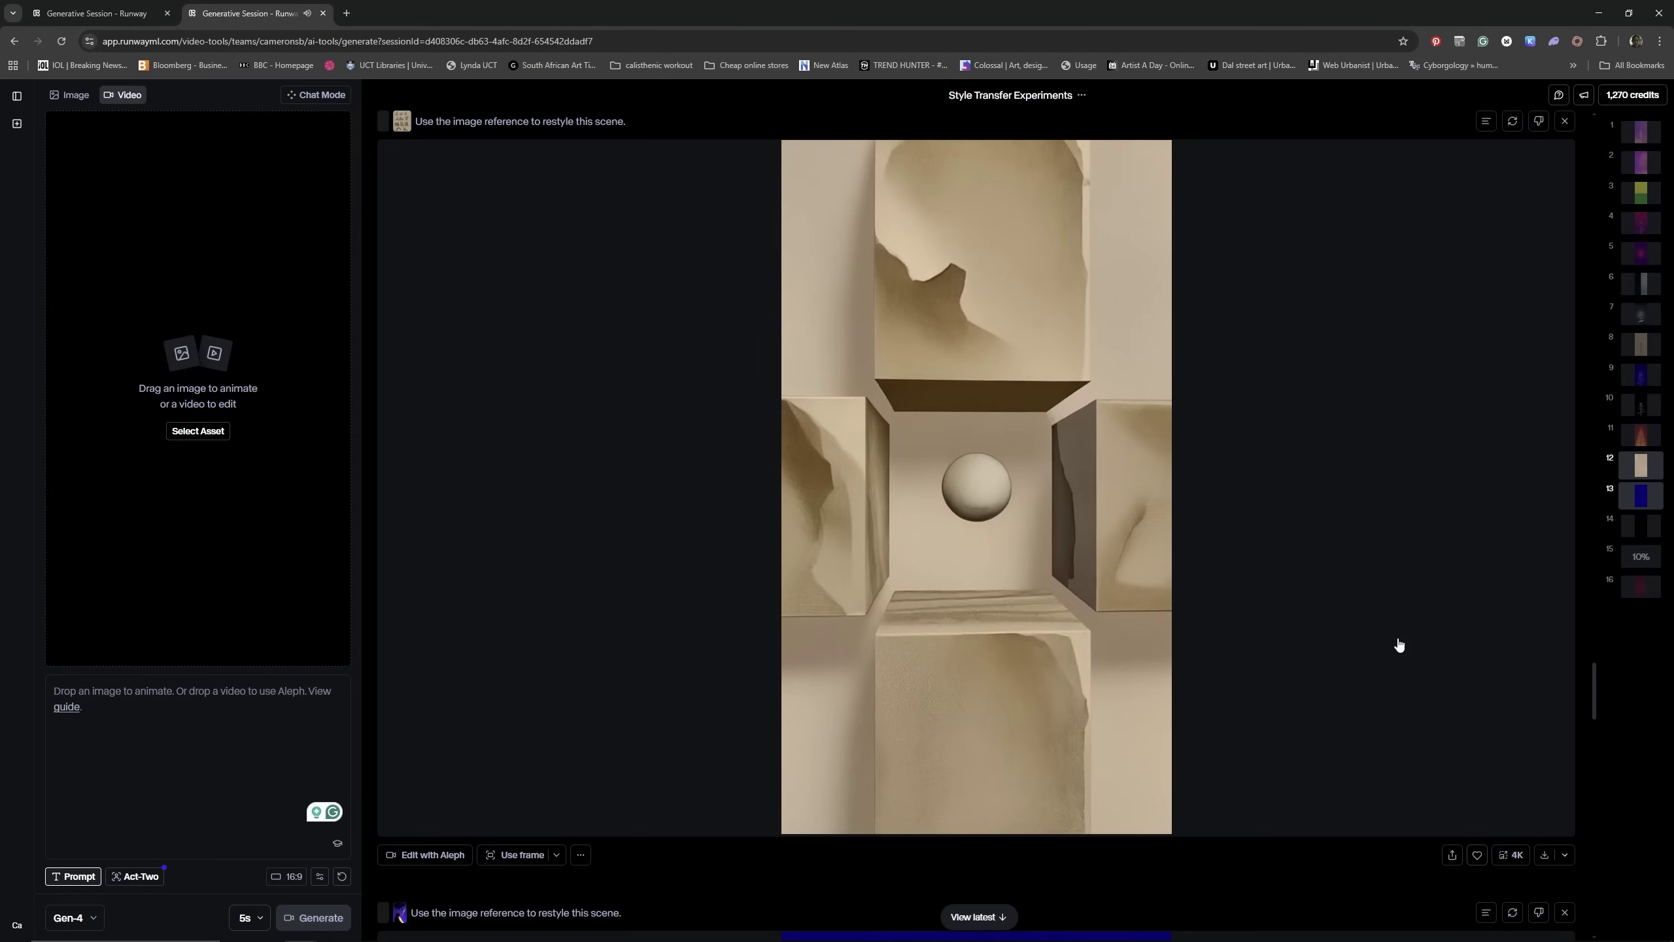
Scroll the generation feed down to item 16, orange boxes around a glowing sun
scroll(1400, 637, down, 3)
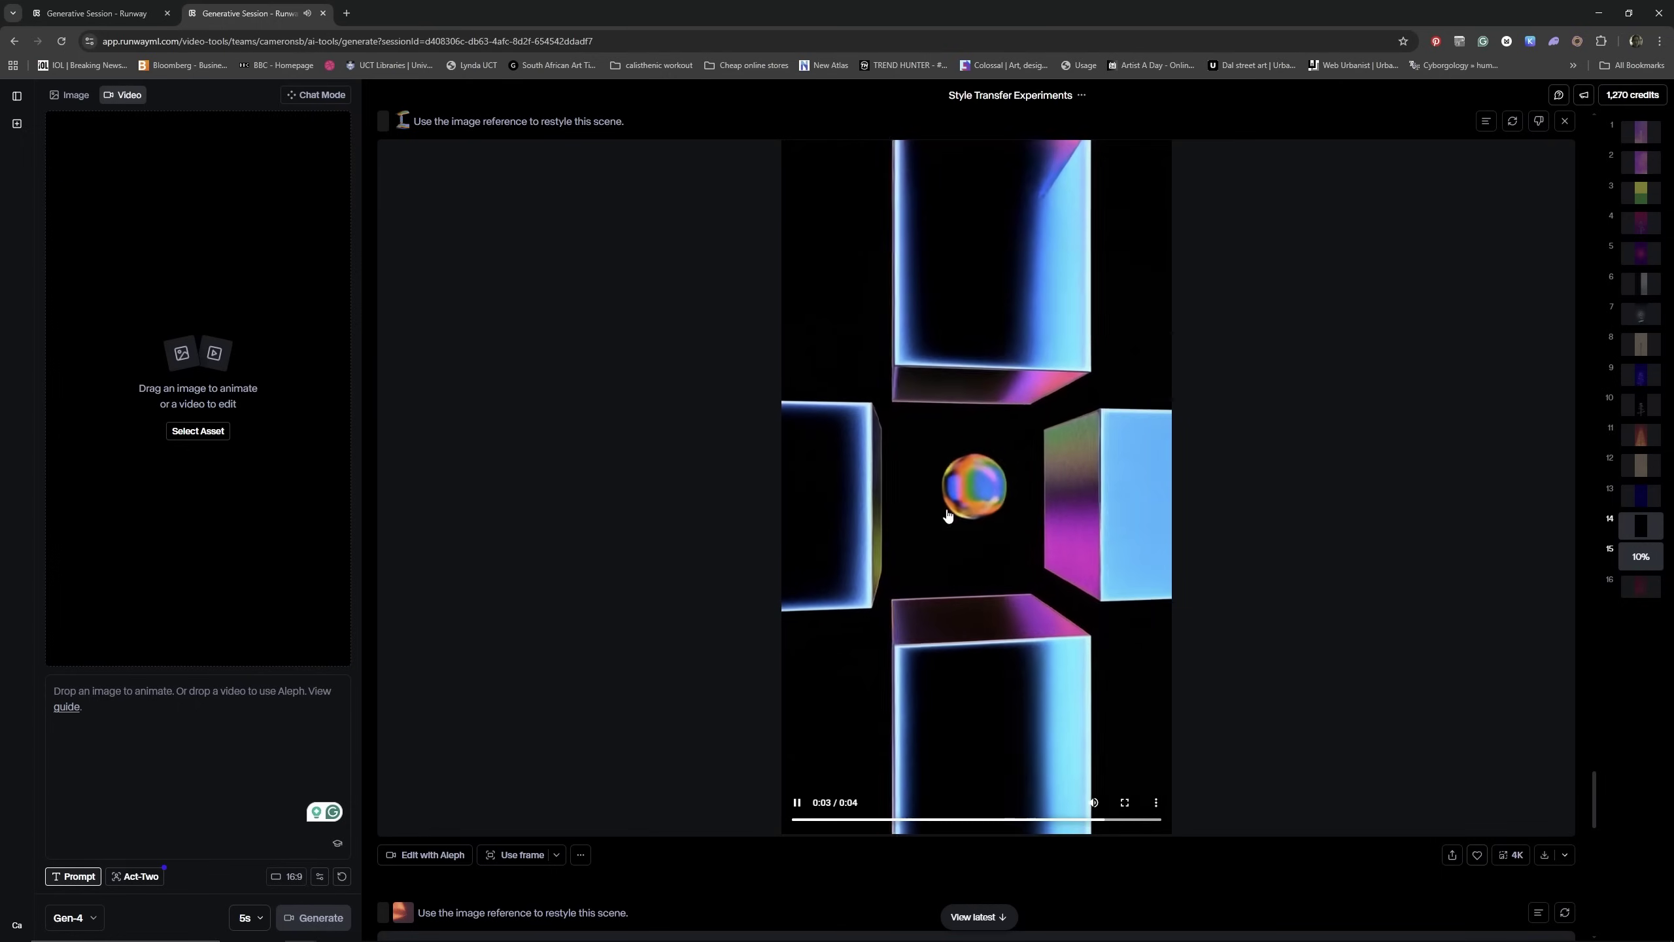
scroll(1435, 737, down, 3)
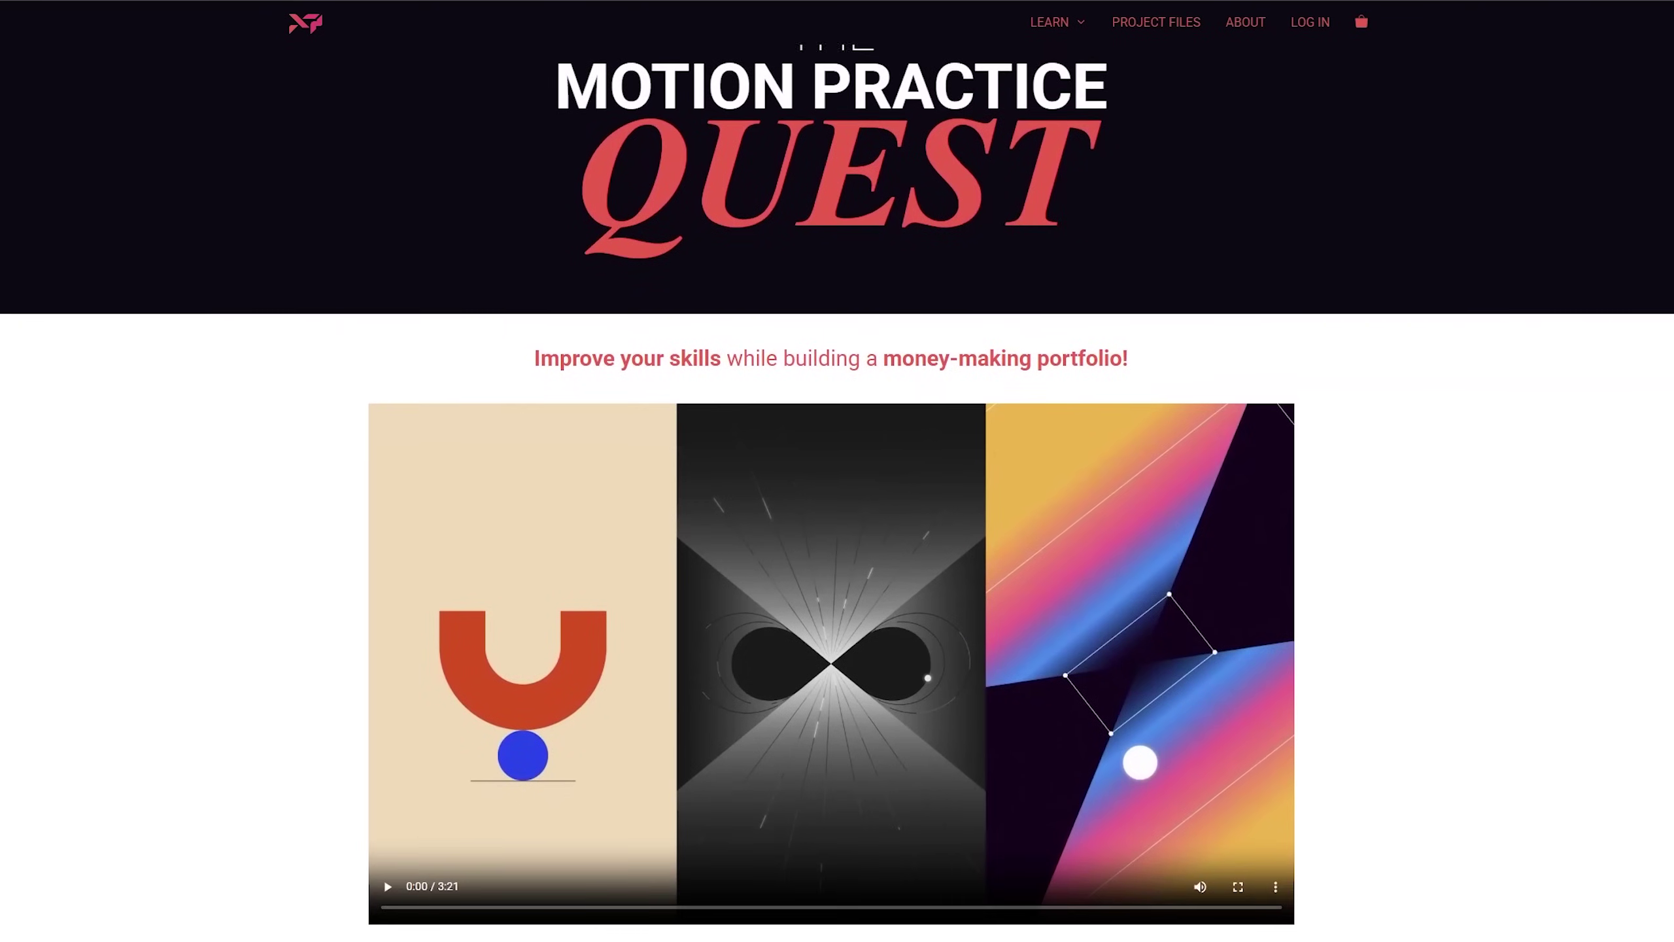
scroll(837, 471, down, 3)
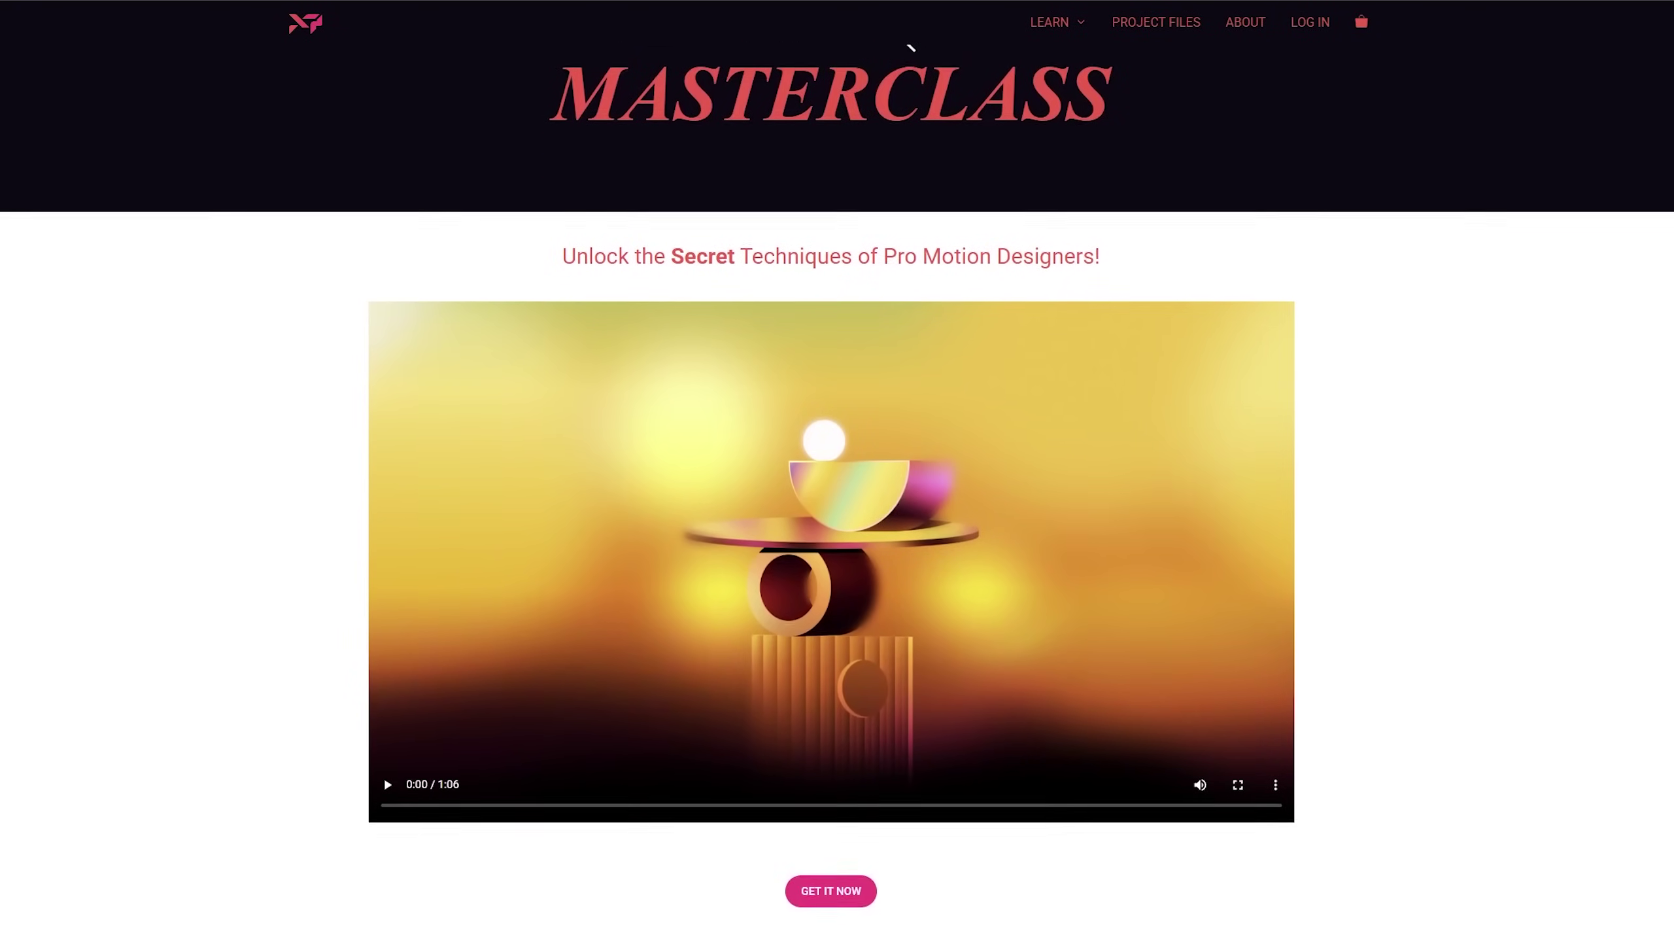
scroll(837, 471, down, 2)
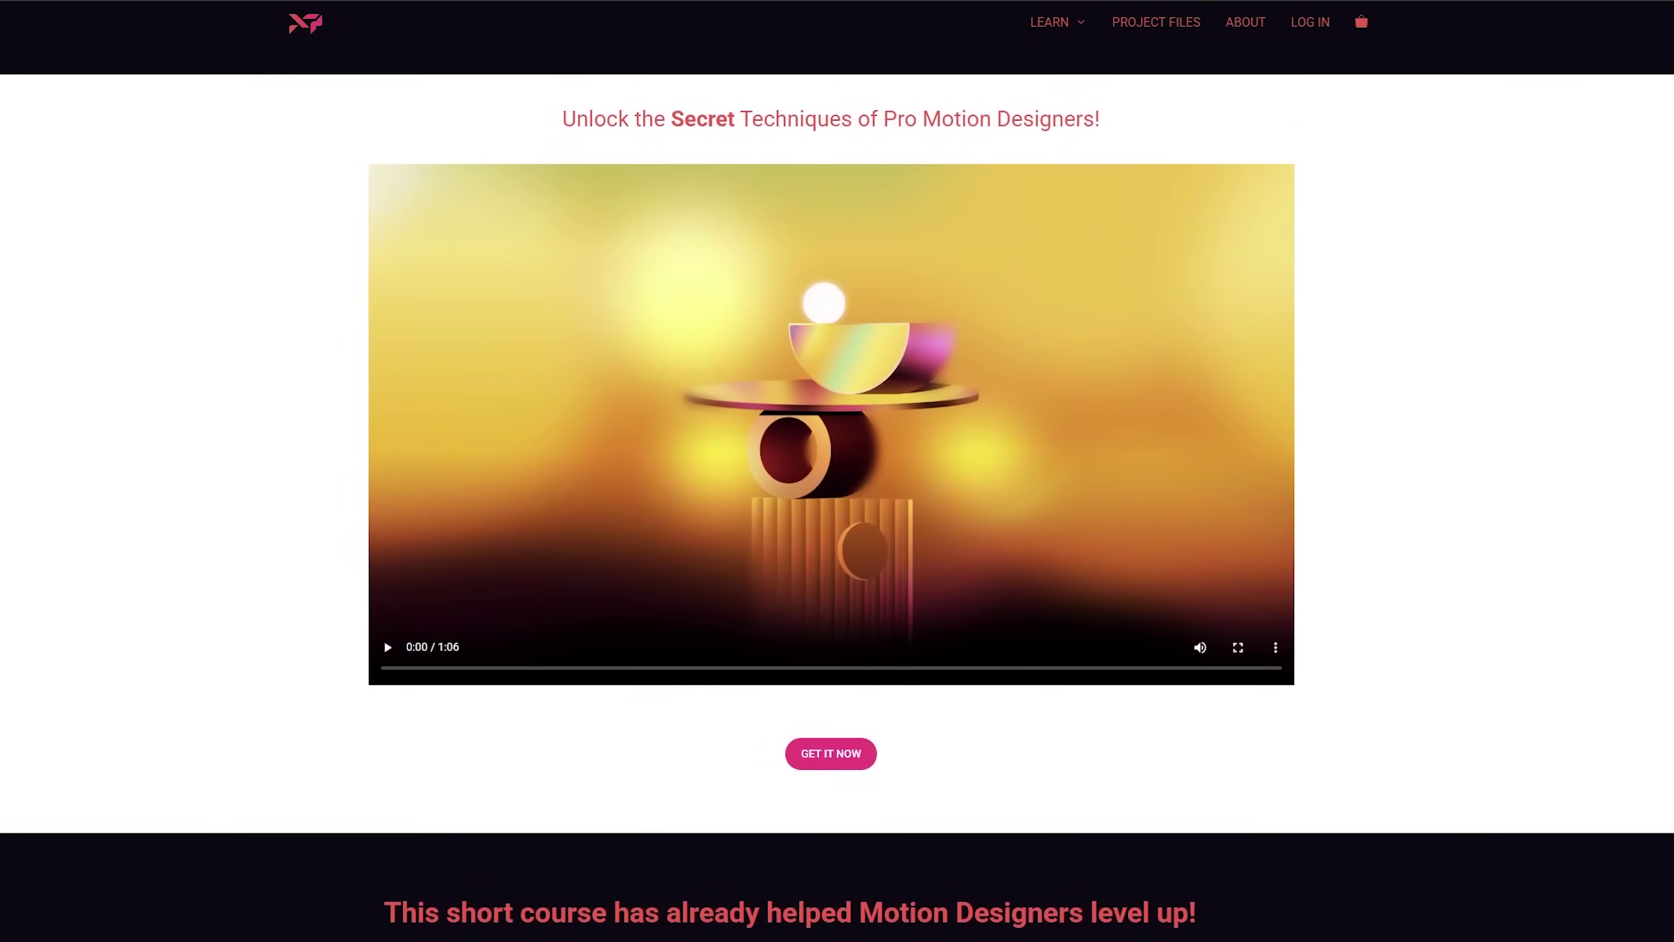